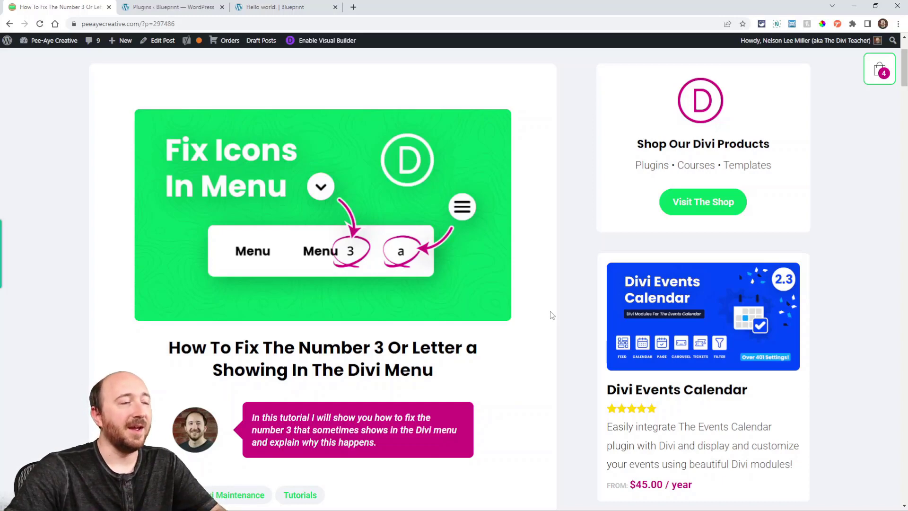
Step: Scroll past the post's intro and video to the 'Why Is This Happening?' heading
scroll(477, 340, down, 7)
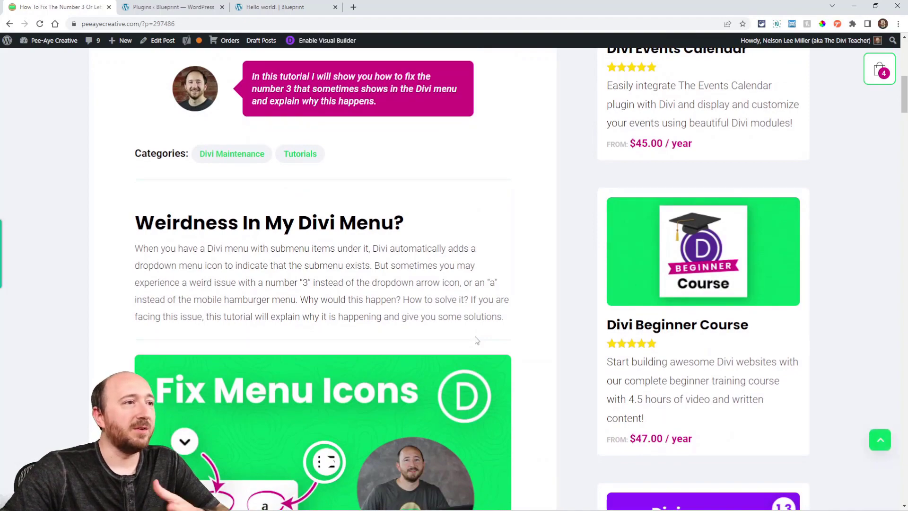
scroll(474, 336, down, 4)
scroll(498, 350, down, 8)
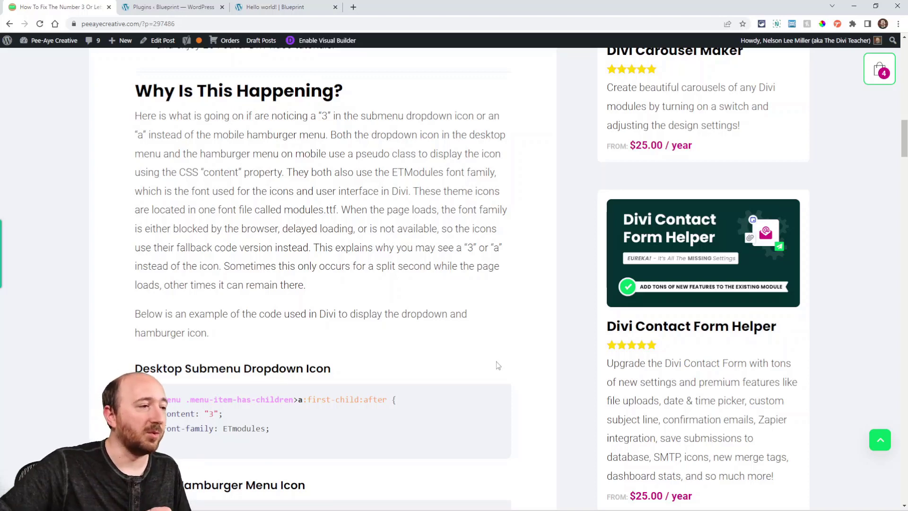
Step: Highlight the desktop dropdown CSS: submenu selector, :after pseudo-element, content "3" and font-family ETmodules
scroll(553, 307, down, 5)
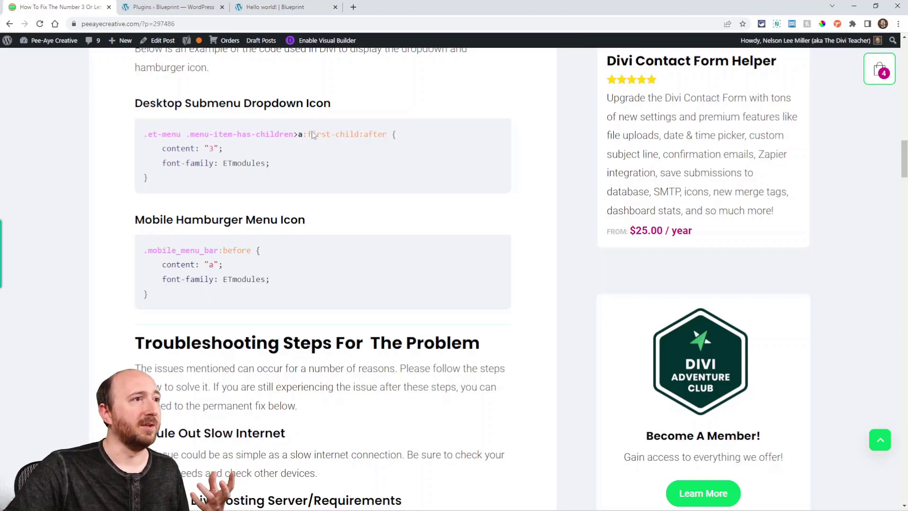
drag(148, 137, 293, 140)
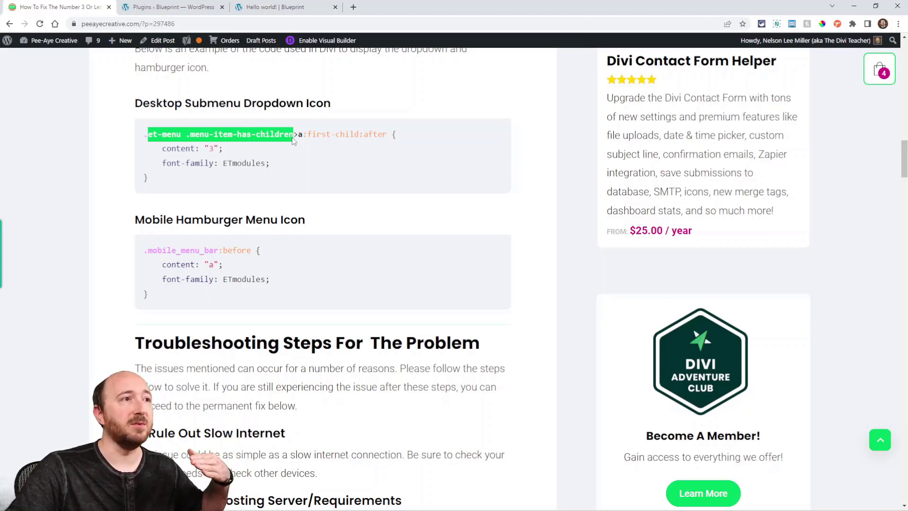
click(315, 139)
drag(363, 137, 388, 138)
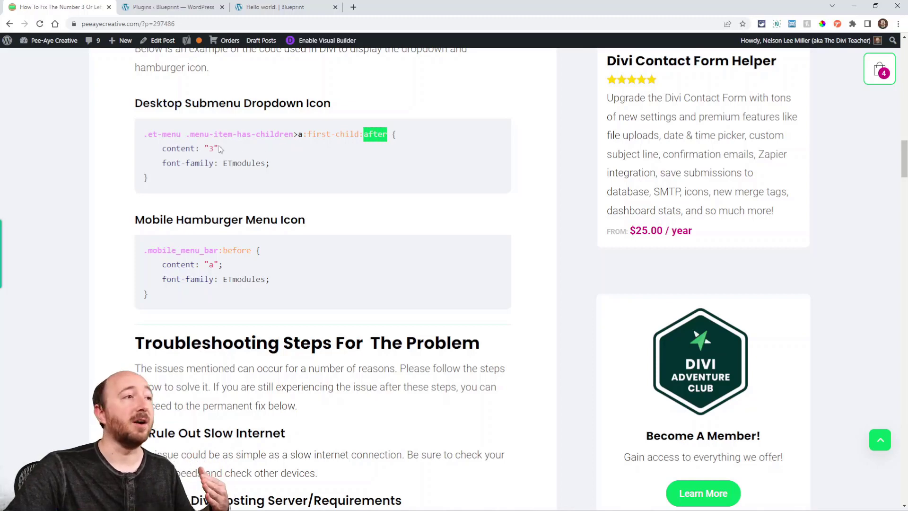
drag(162, 149, 223, 149)
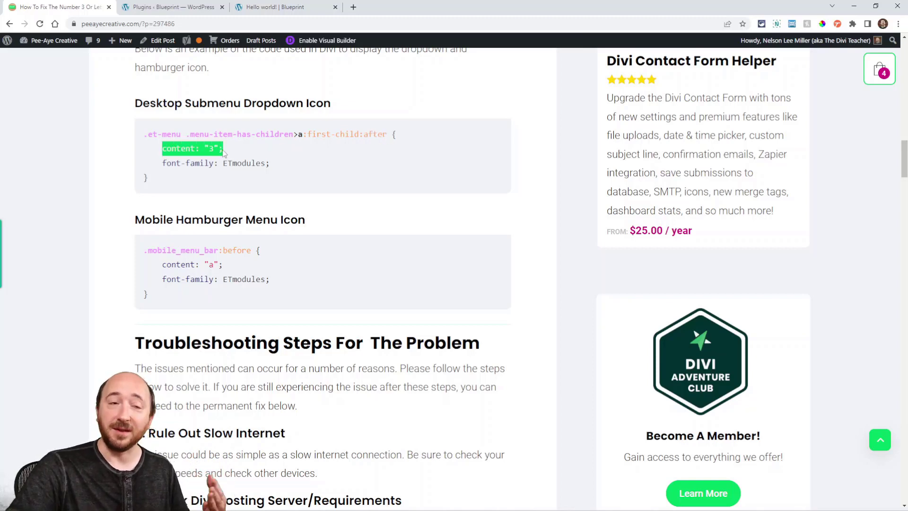
drag(164, 164, 271, 166)
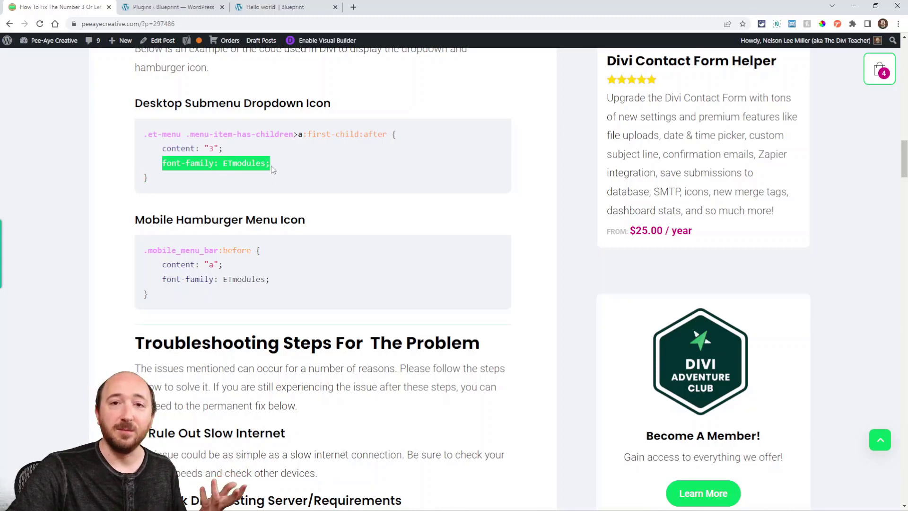
click(211, 148)
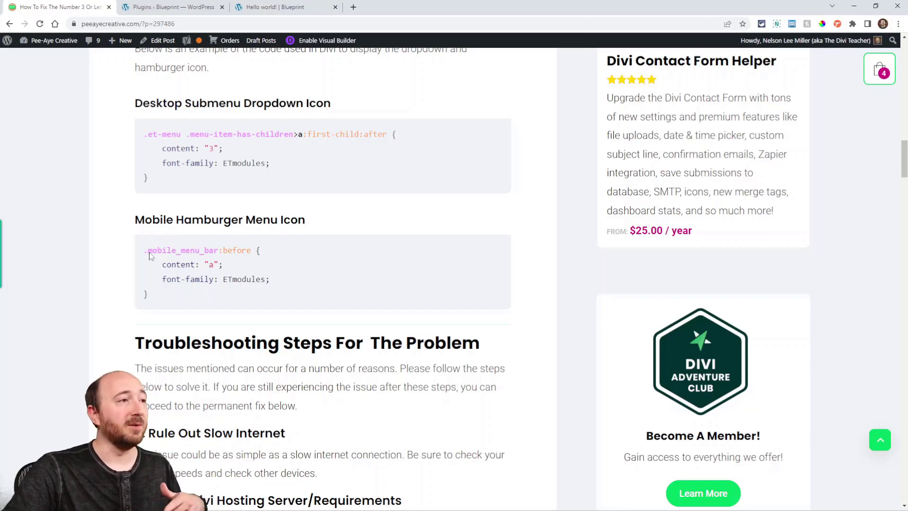
Step: Highlight the mobile hamburger CSS: menu bar selector, :before pseudo-element and its content "a" declarations
drag(144, 254, 211, 259)
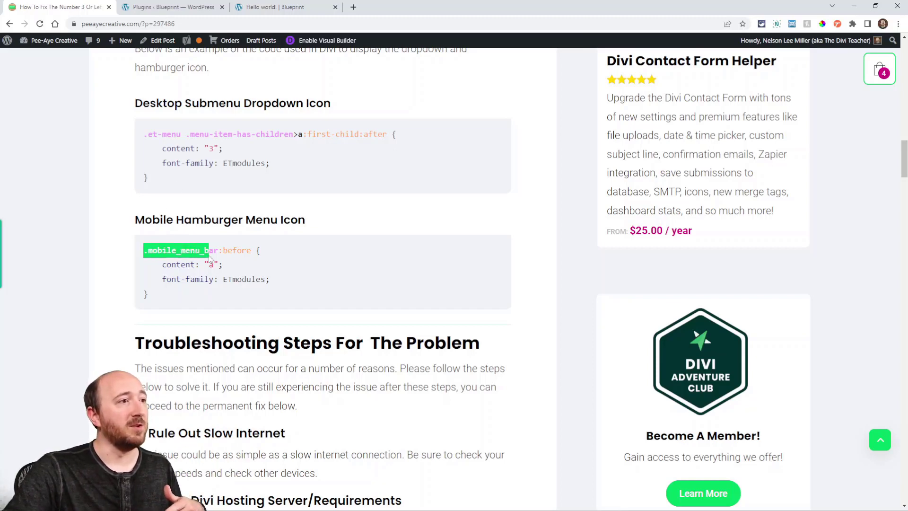
double_click(236, 251)
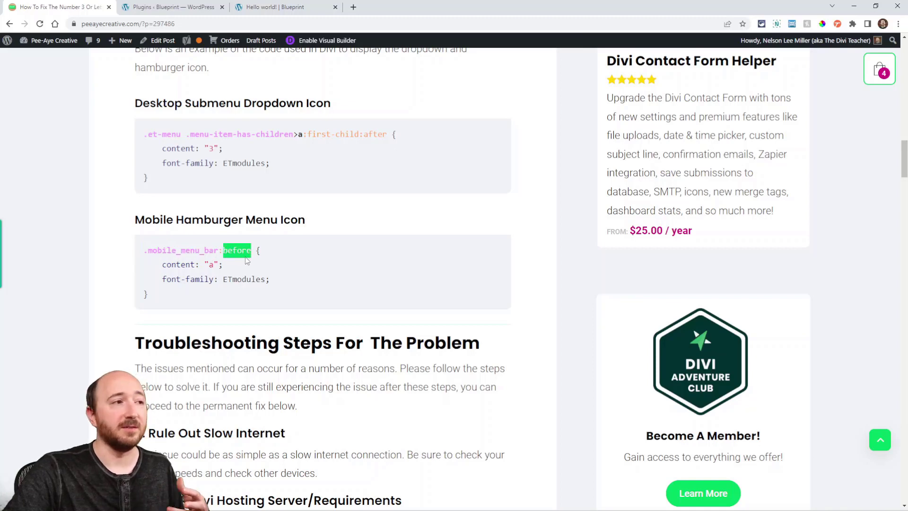
drag(235, 268, 264, 284)
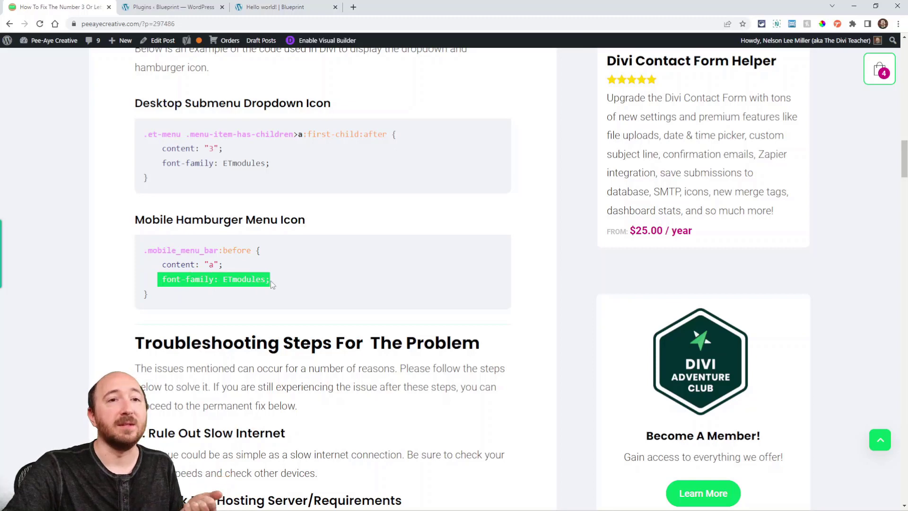
click(274, 282)
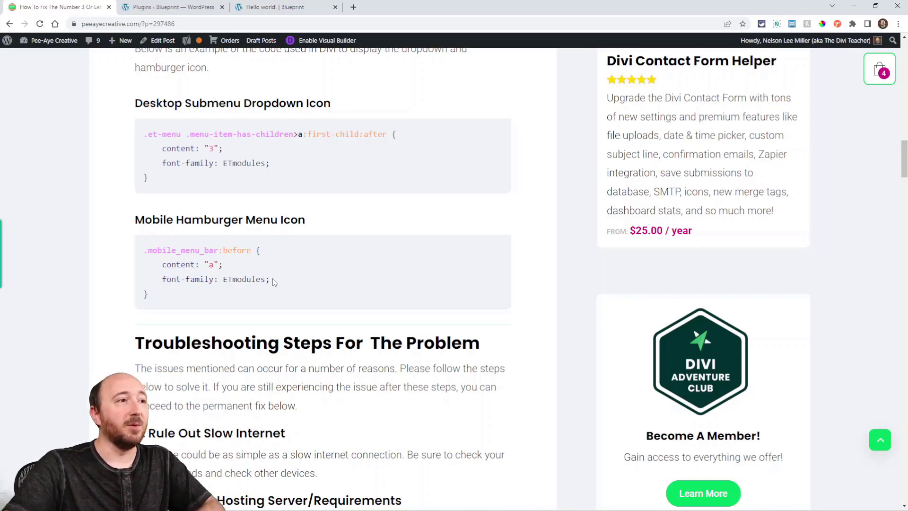
Step: Scroll back up to the explanation of the blocked or delayed modules.ttf font
scroll(273, 282, up, 7)
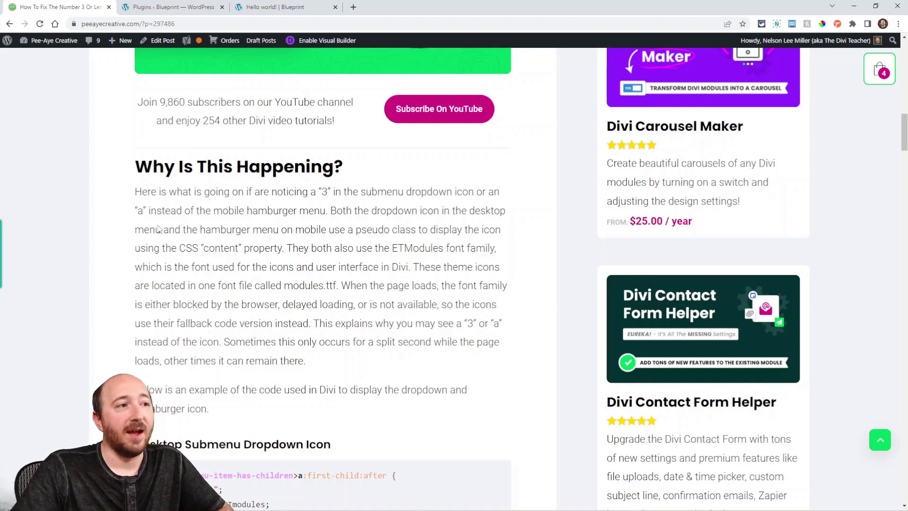
Step: Scroll down to the Troubleshooting Steps list and its Divi hosting server requirements check
scroll(222, 255, down, 10)
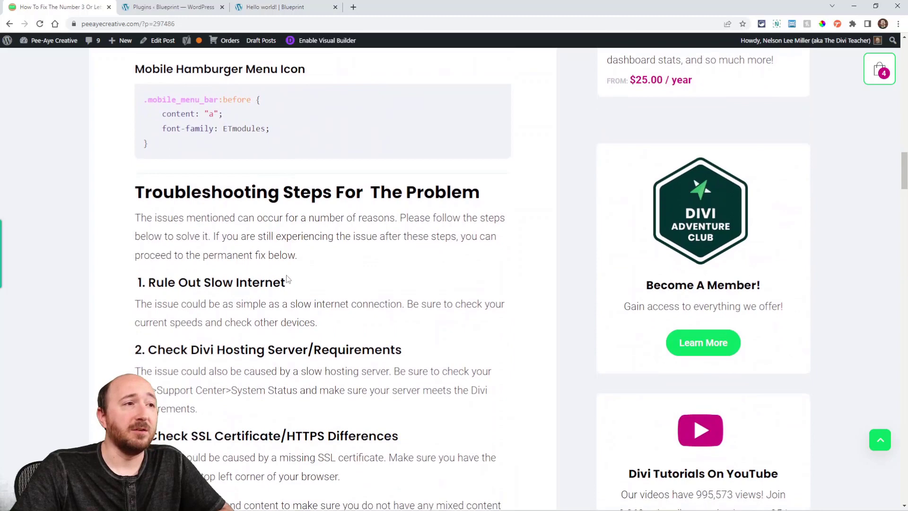
scroll(287, 279, down, 3)
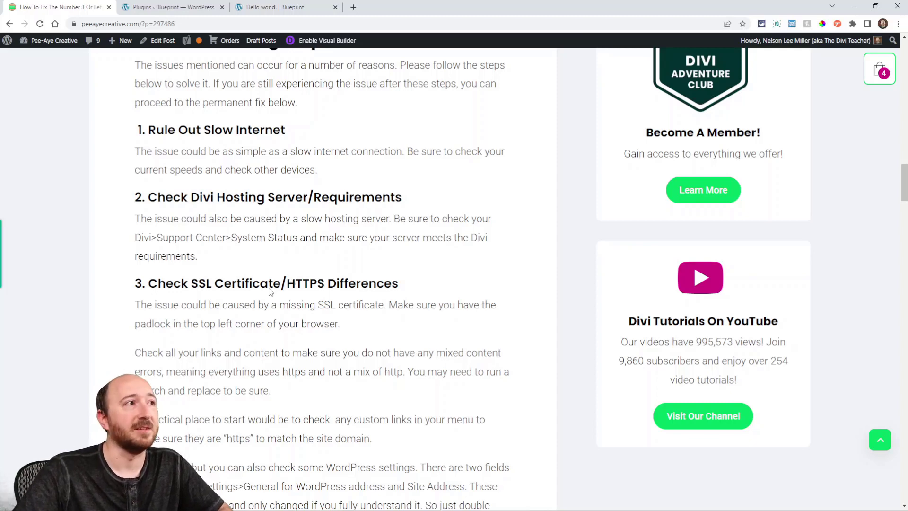
scroll(270, 291, up, 1)
scroll(270, 291, down, 1)
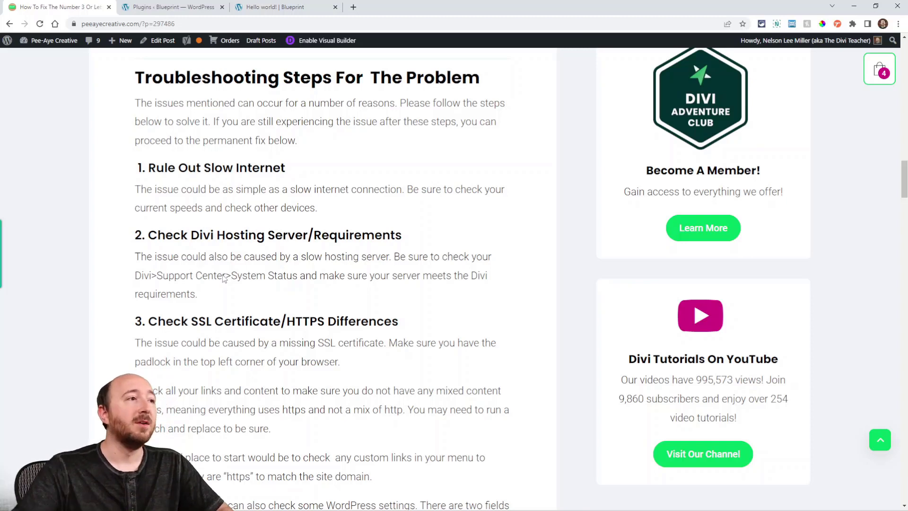
scroll(173, 298, down, 1)
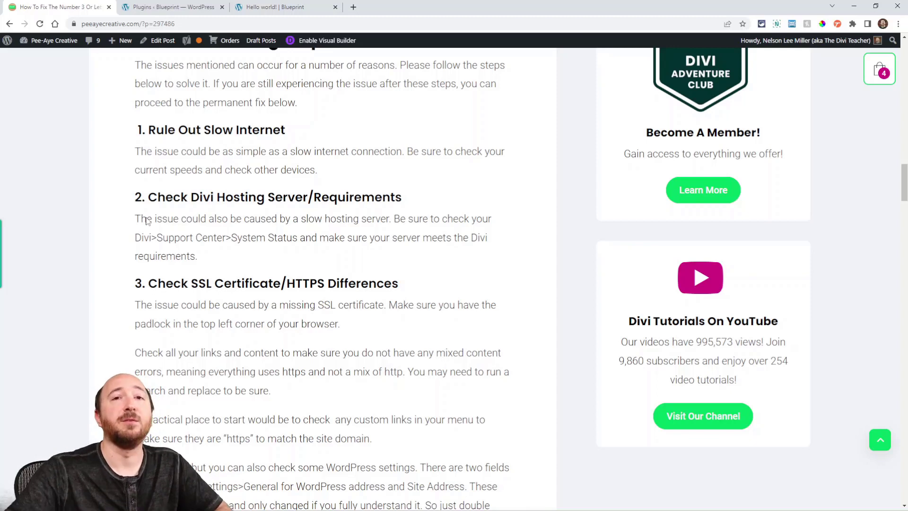
scroll(147, 222, down, 1)
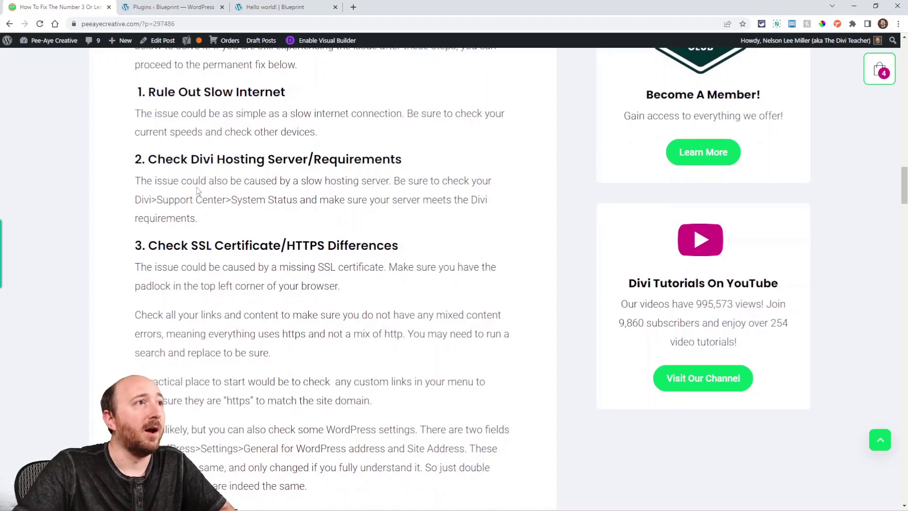
Step: Open the test site's Divi Help & Support Center and expand the full system status report
click(171, 5)
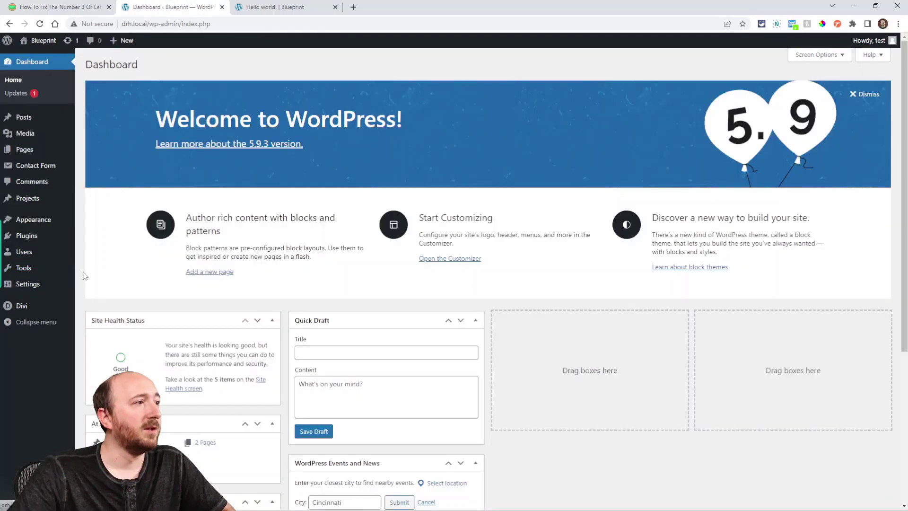
mouse_move(10, 307)
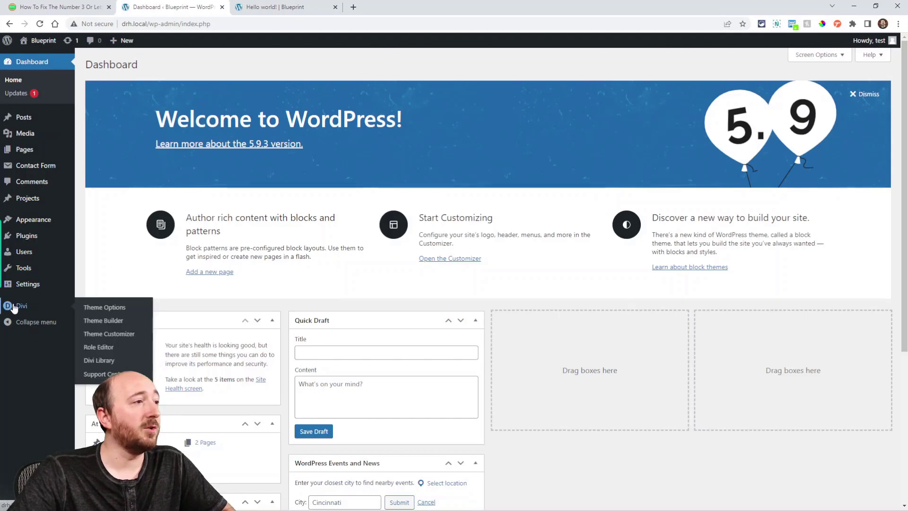
click(105, 375)
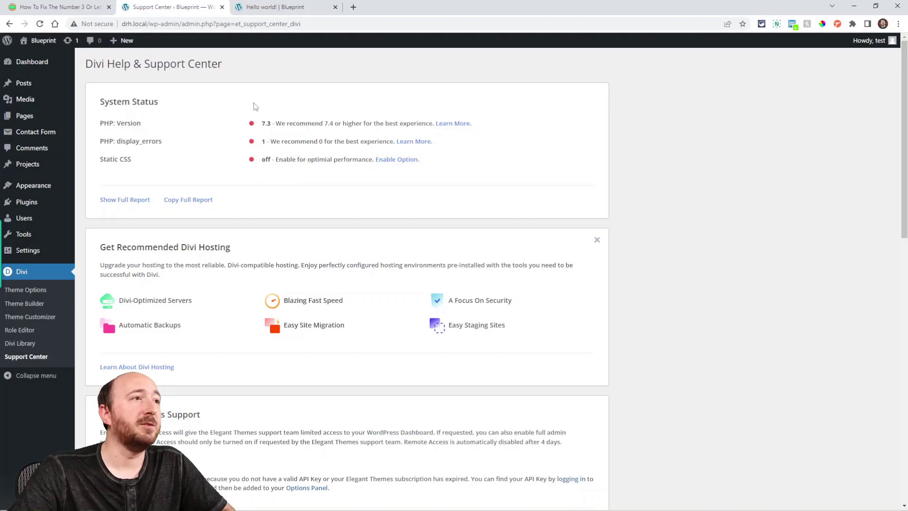
click(123, 200)
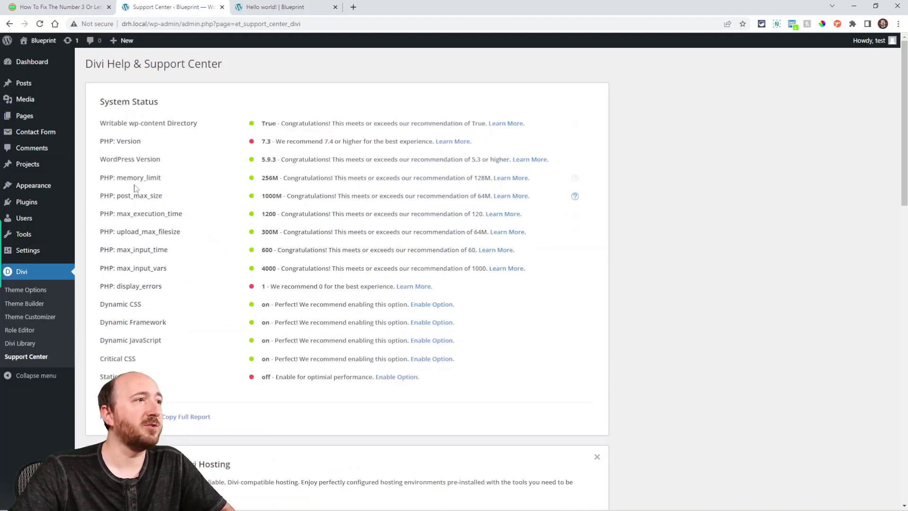
Step: Highlight the PHP memory, post size limits and max_input_time rows in the report
drag(116, 178, 193, 219)
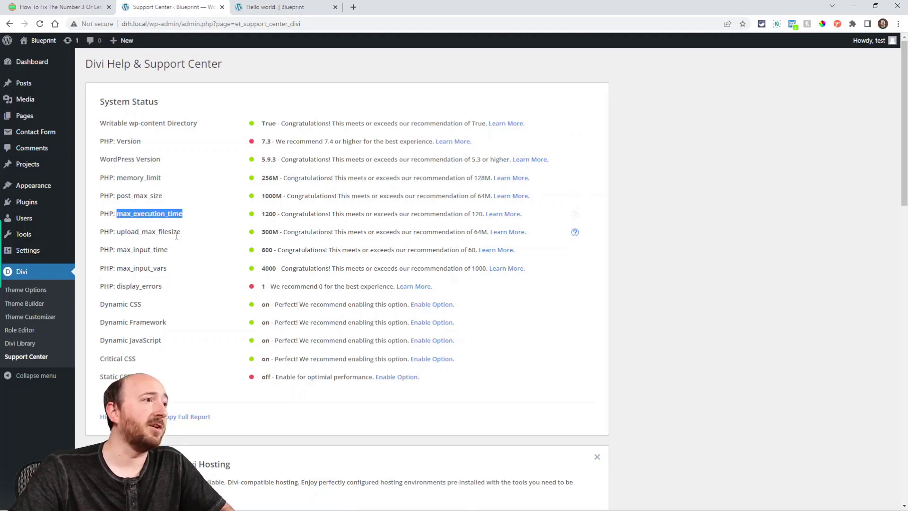
drag(109, 250, 186, 260)
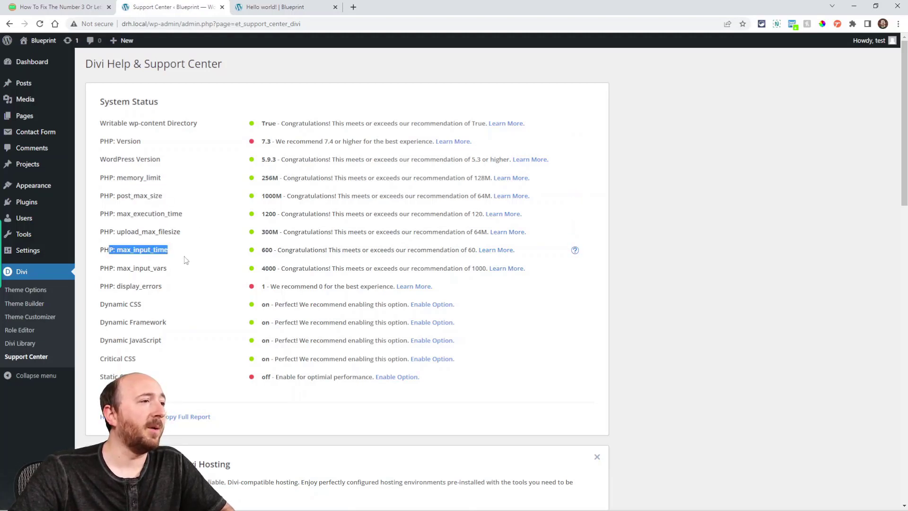
click(212, 233)
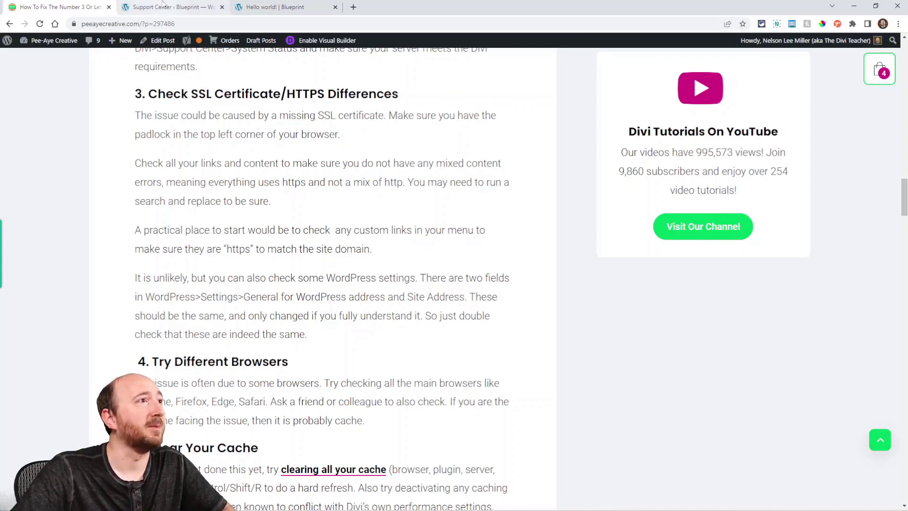
click(162, 5)
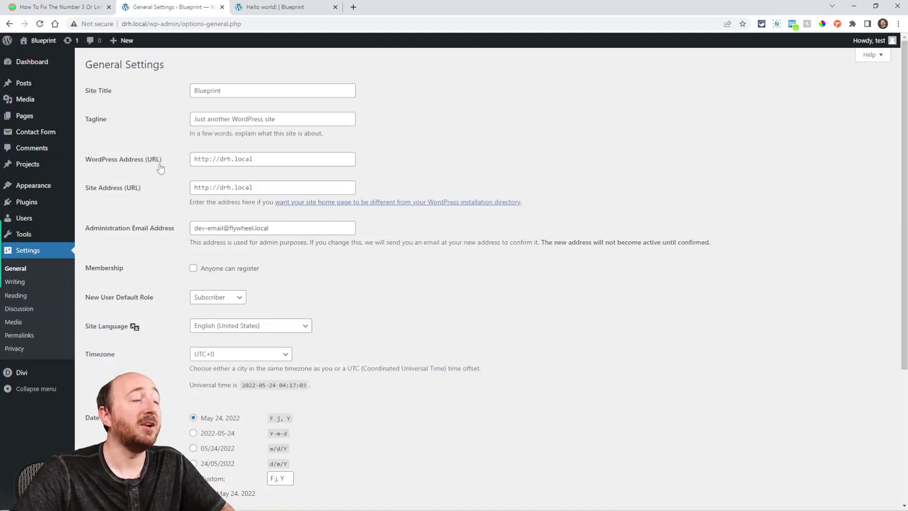
triple_click(255, 187)
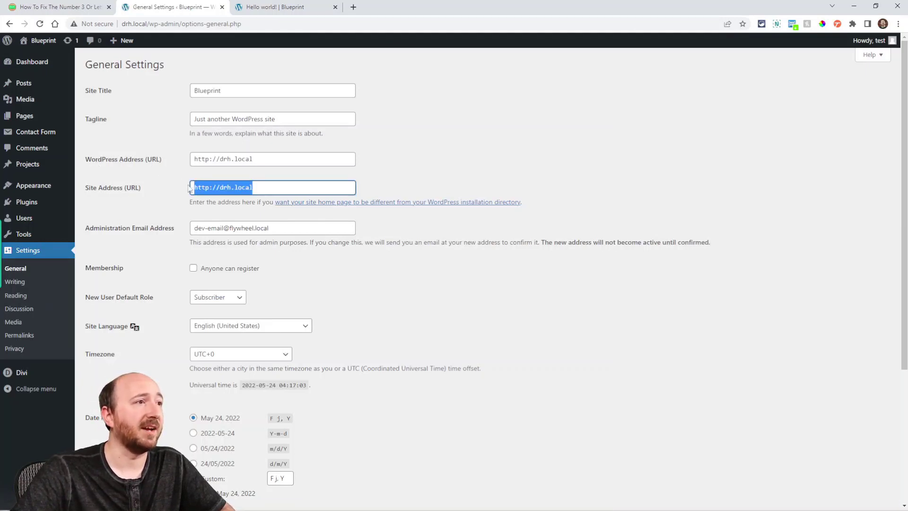
triple_click(264, 160)
click(208, 188)
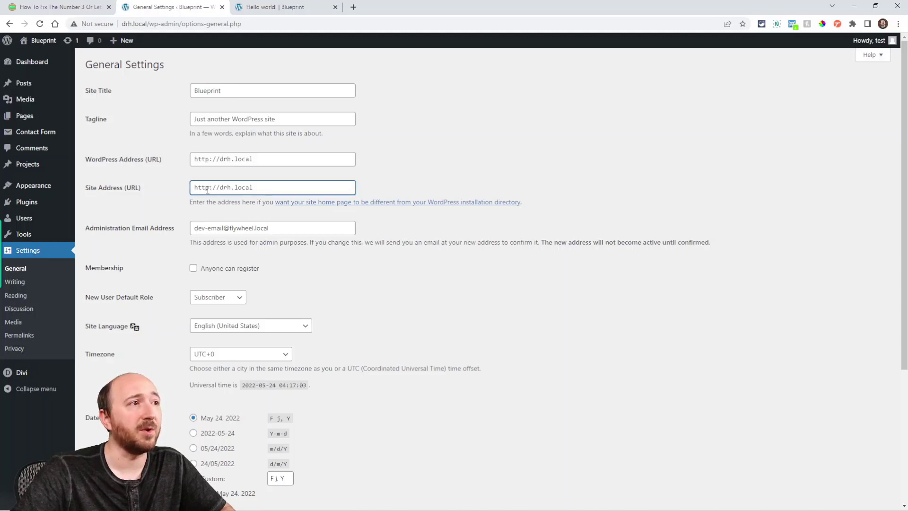
double_click(207, 188)
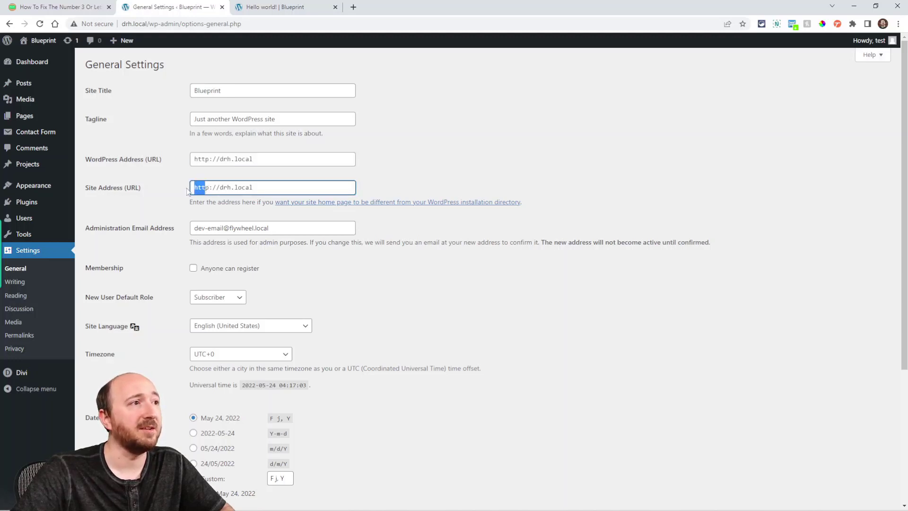
double_click(198, 160)
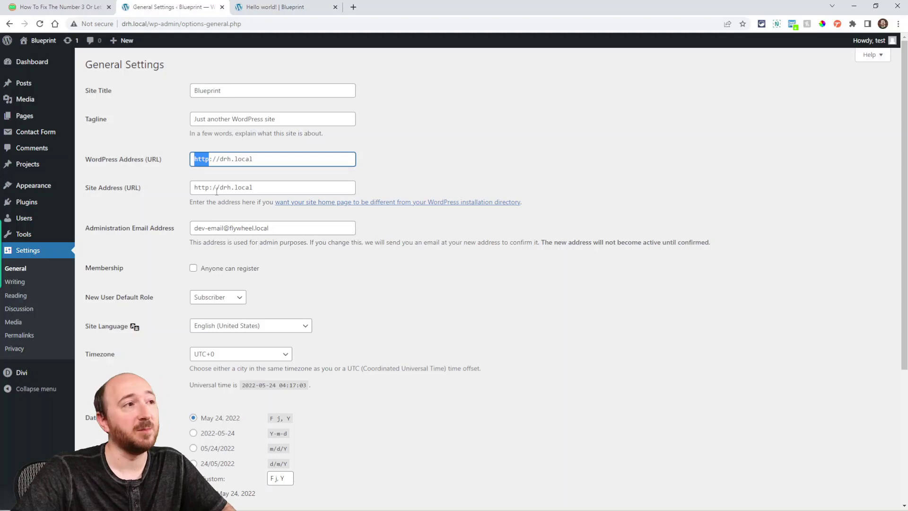
drag(213, 188, 175, 186)
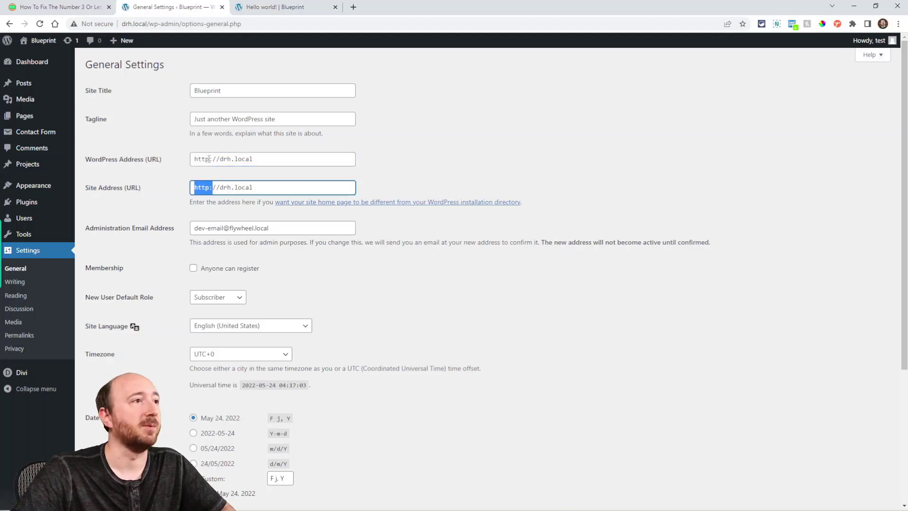
drag(213, 159, 180, 162)
click(208, 188)
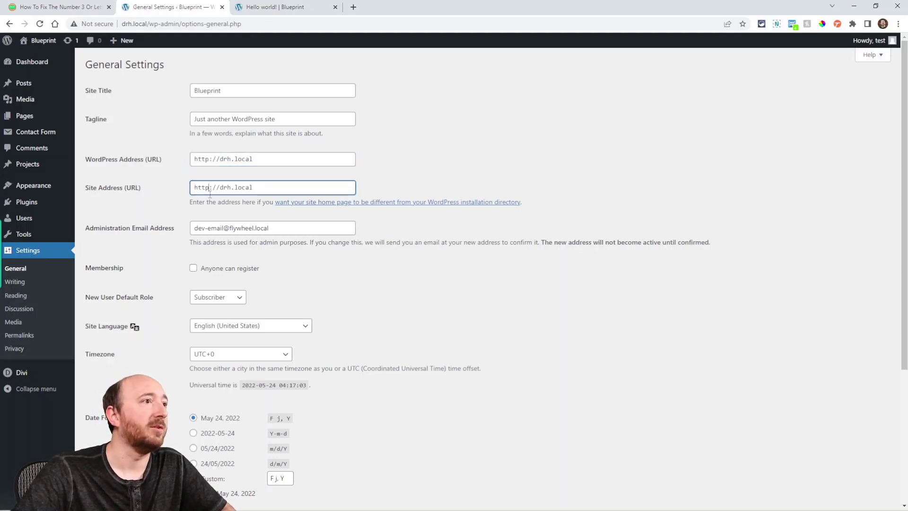
click(59, 7)
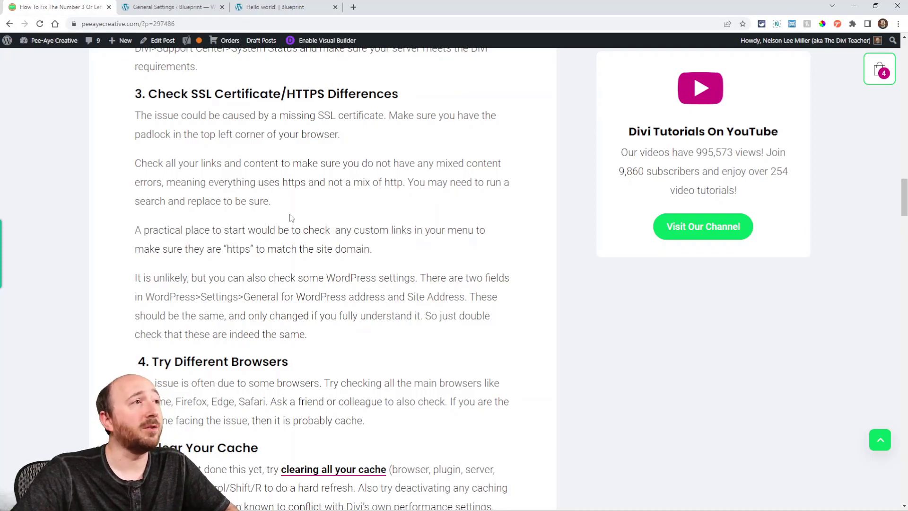
click(160, 10)
mouse_move(41, 189)
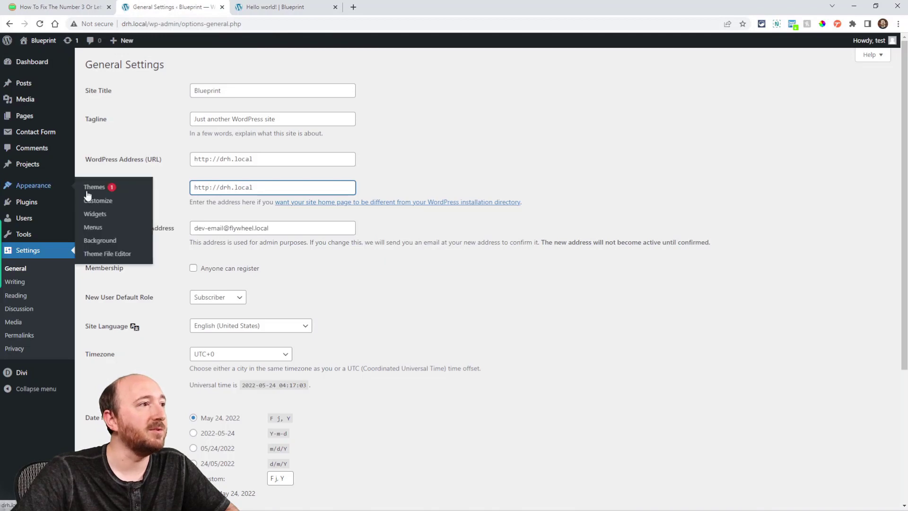
click(90, 228)
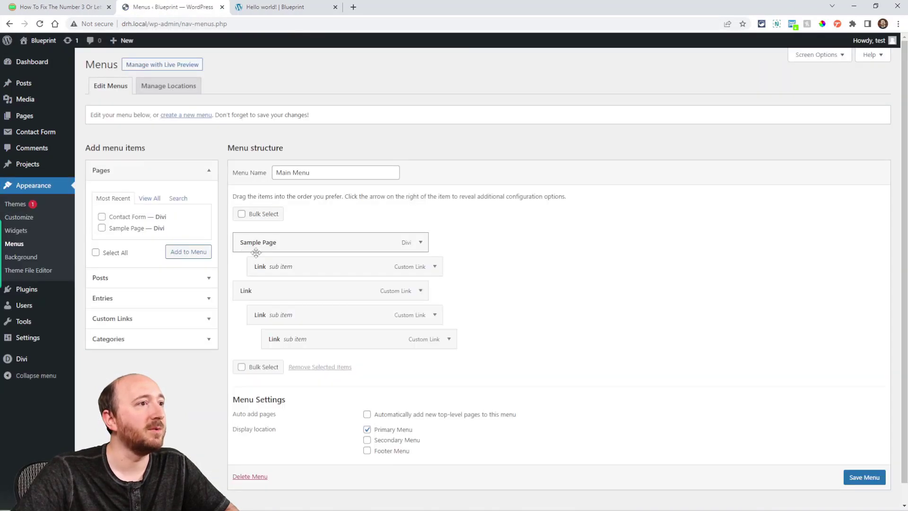
click(434, 267)
click(435, 268)
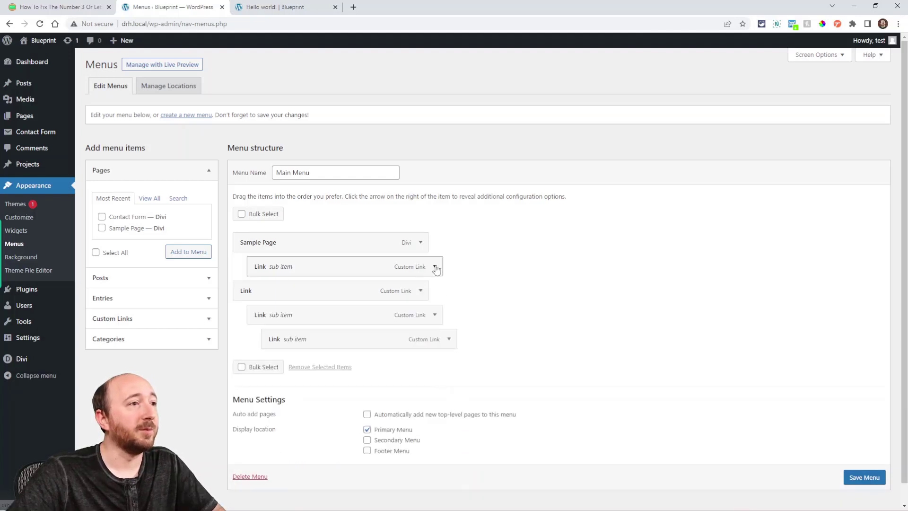
click(435, 268)
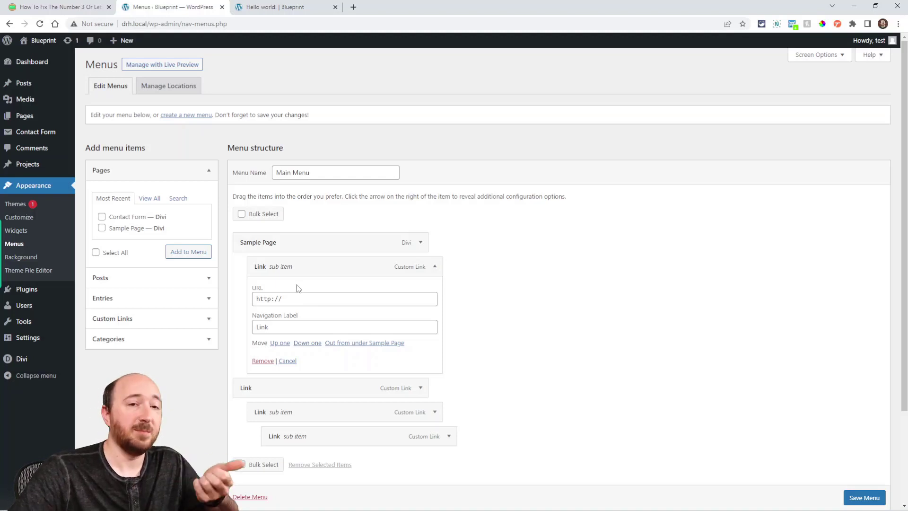
drag(303, 300, 261, 298)
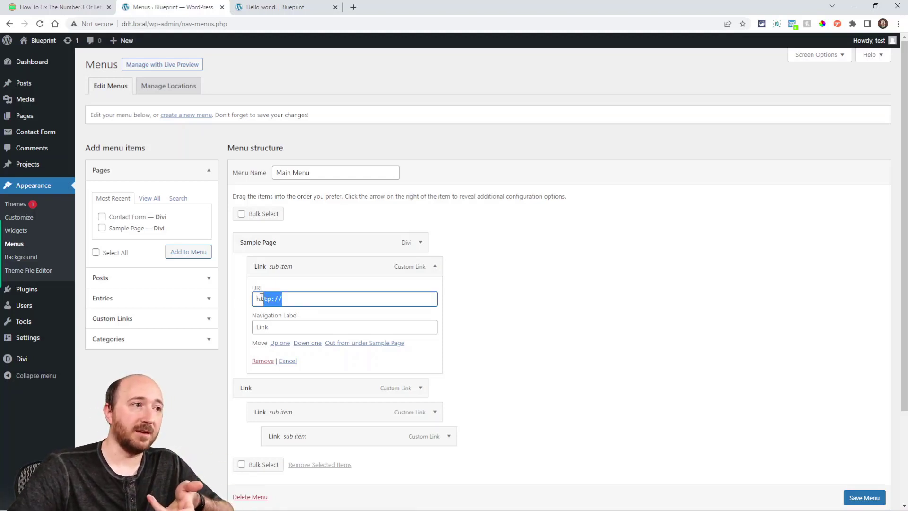
click(304, 301)
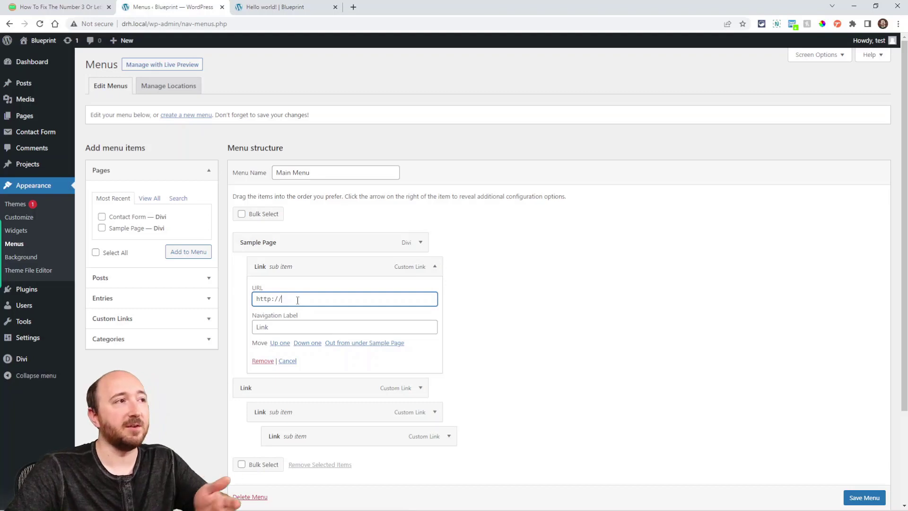
click(7, 6)
scroll(251, 243, down, 2)
Step: Scroll down to sections 5–7 and the Permanent Solution icon-preload section
scroll(250, 243, down, 6)
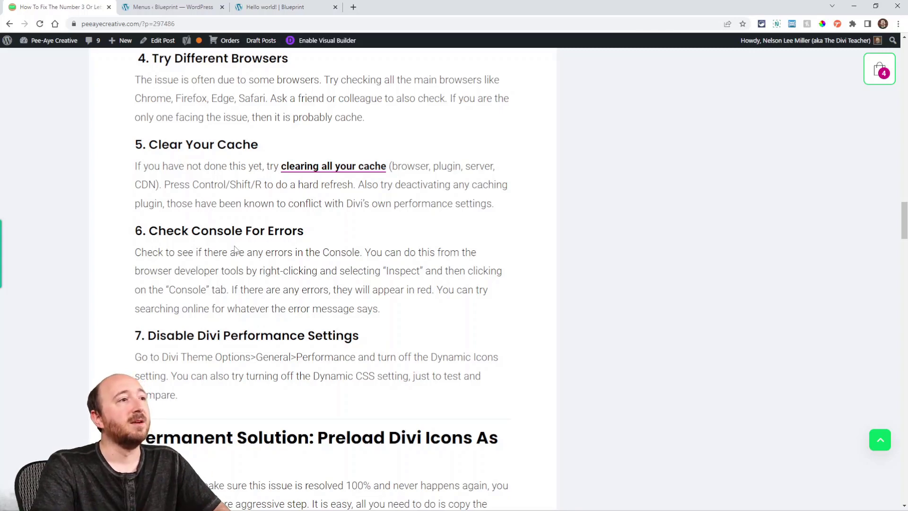
scroll(235, 249, down, 2)
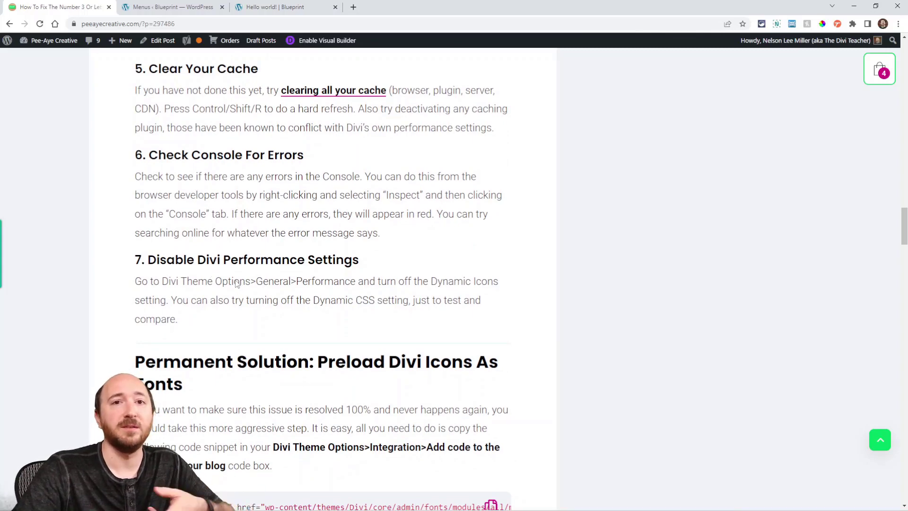
click(252, 8)
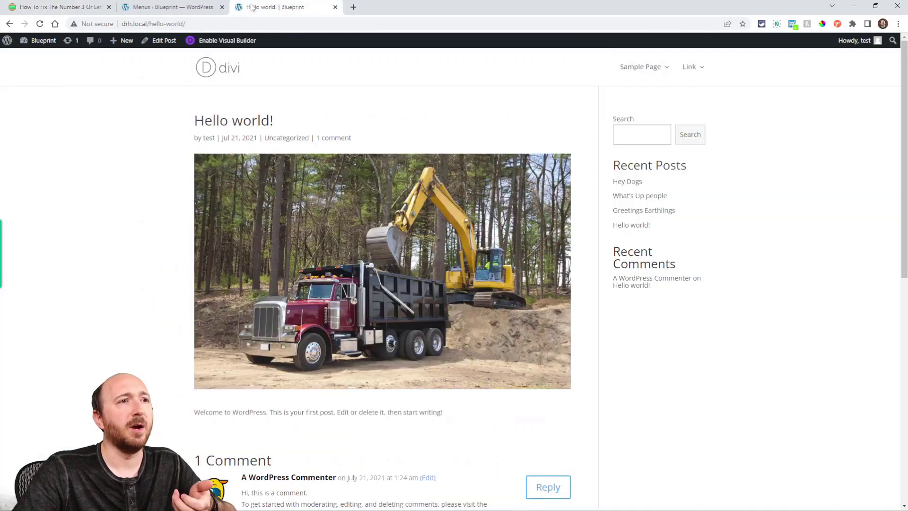
right_click(634, 324)
click(660, 314)
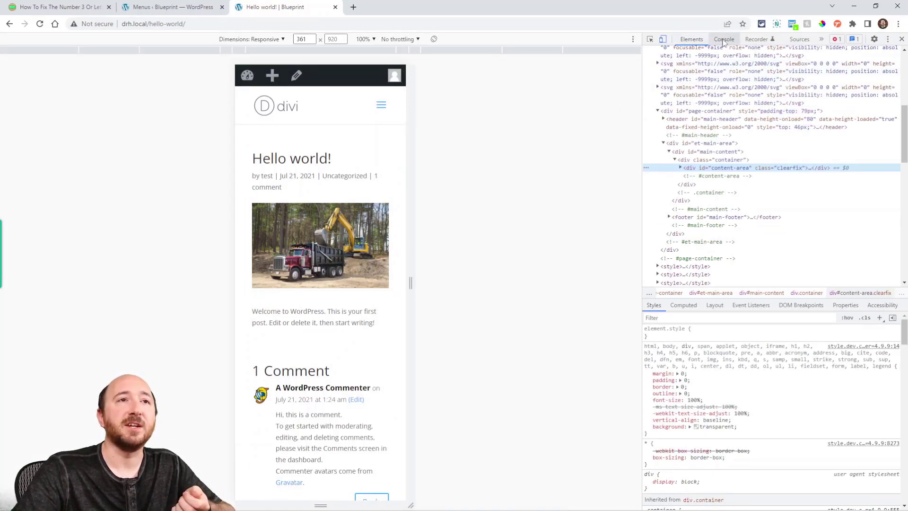
click(722, 41)
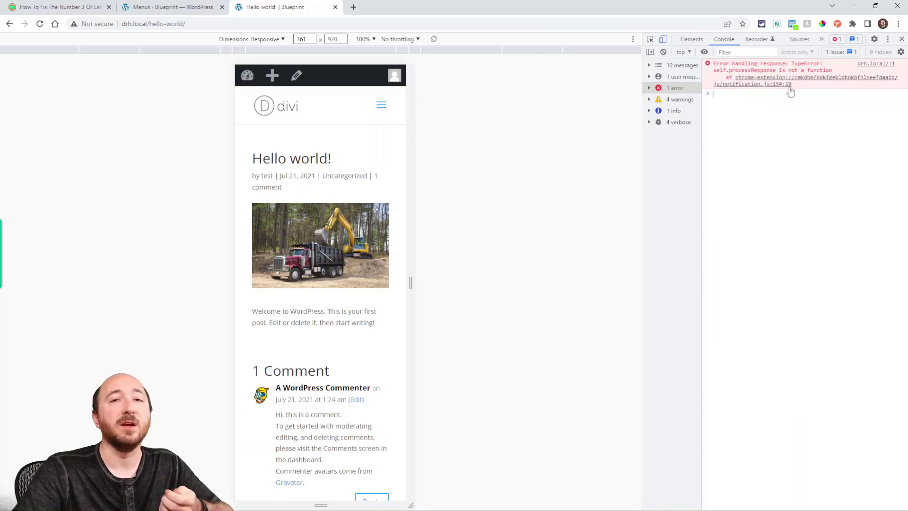
drag(411, 282, 430, 282)
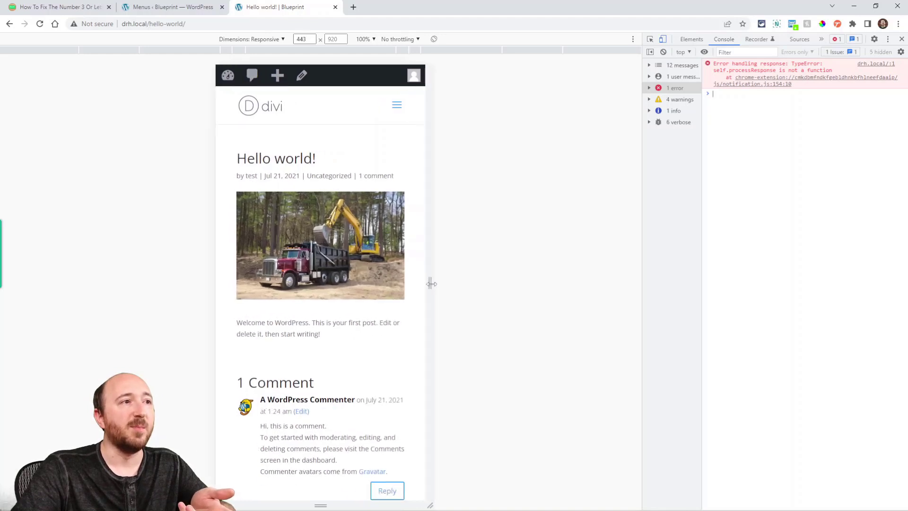
click(769, 93)
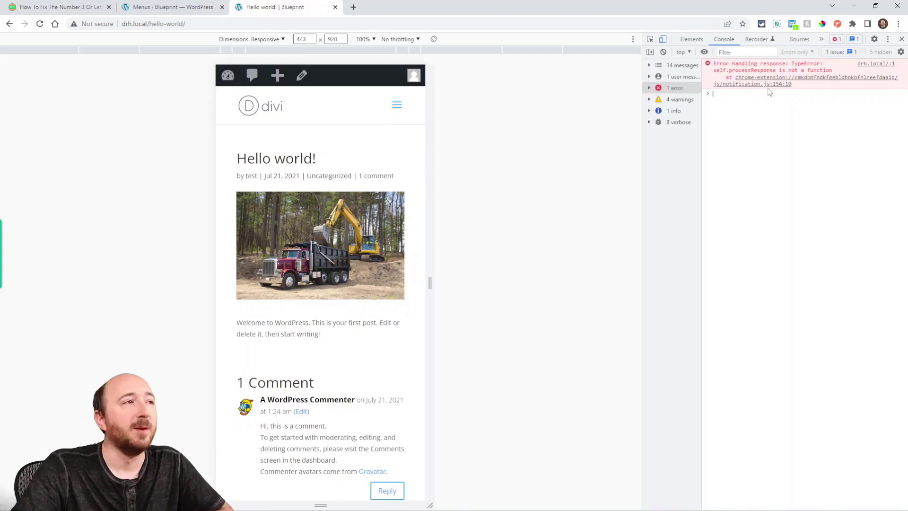
click(57, 6)
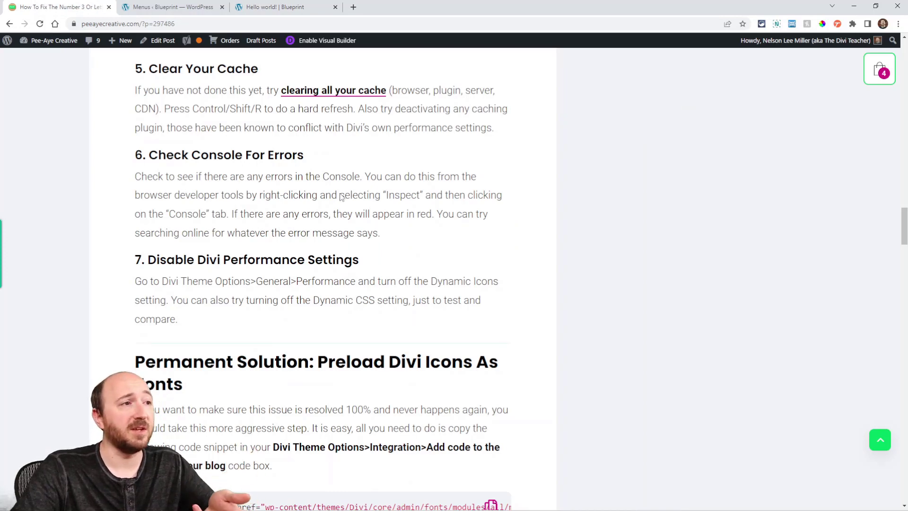
Step: Highlight section 7's Divi settings path, then go to Divi Theme Options > General > Performance
drag(168, 283, 338, 282)
key(ctrl+Tab)
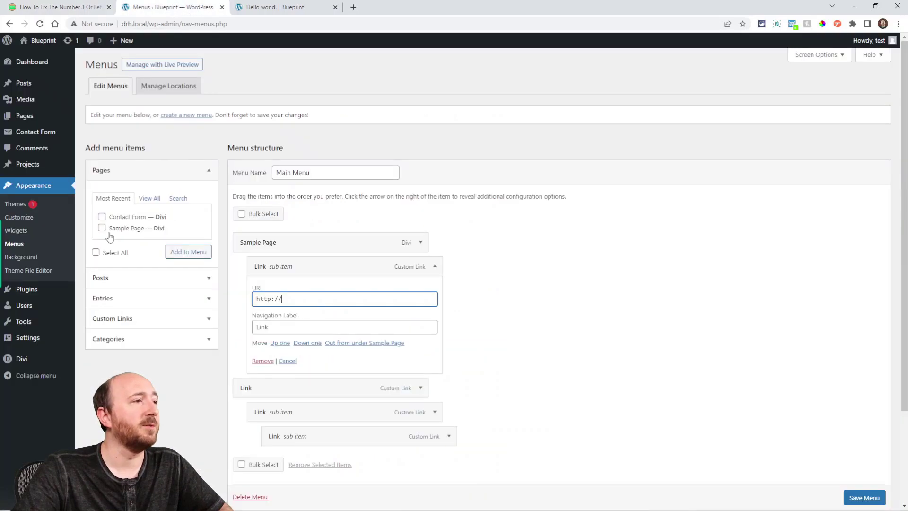
mouse_move(64, 364)
click(103, 360)
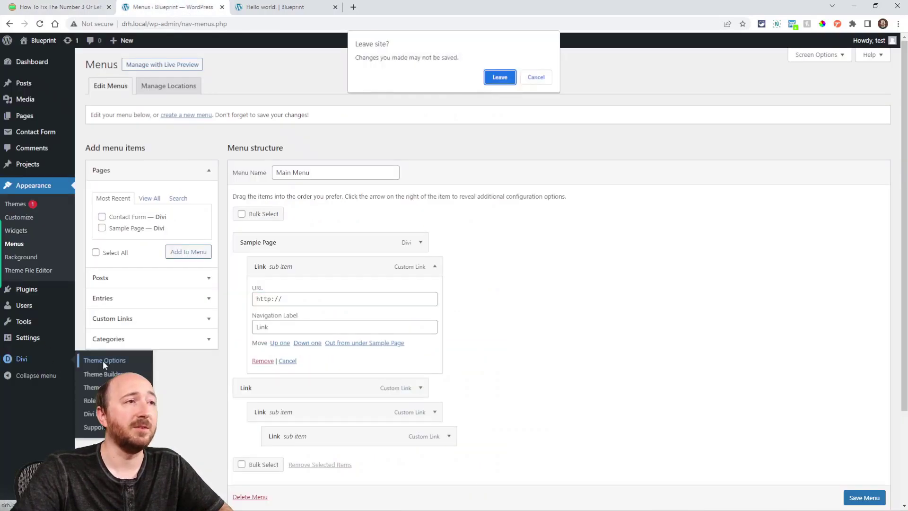
key(Return)
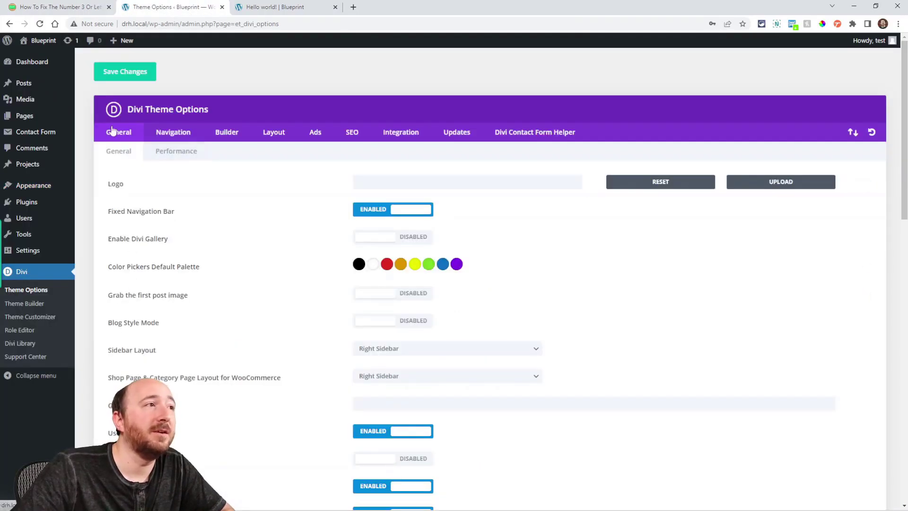
click(172, 152)
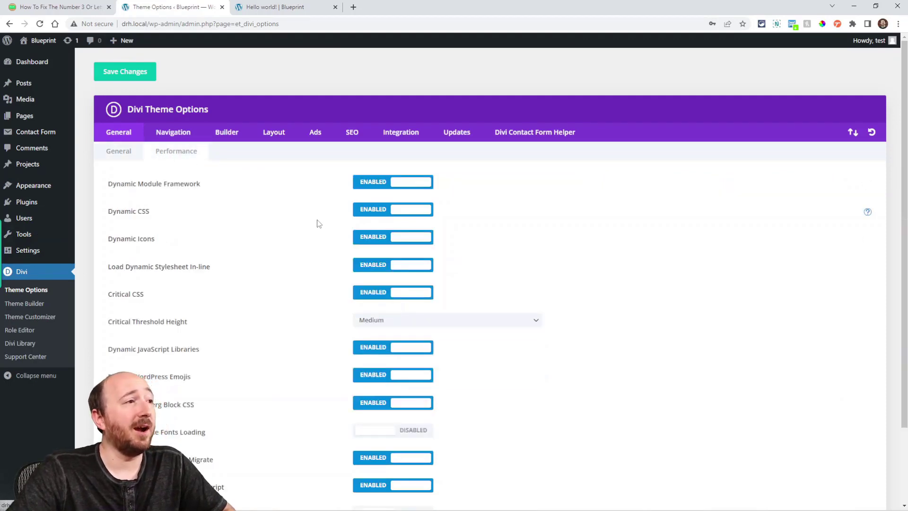
Step: Set Dynamic Icons to Disabled, toggling Dynamic CSS off and back on so it stays enabled
click(376, 237)
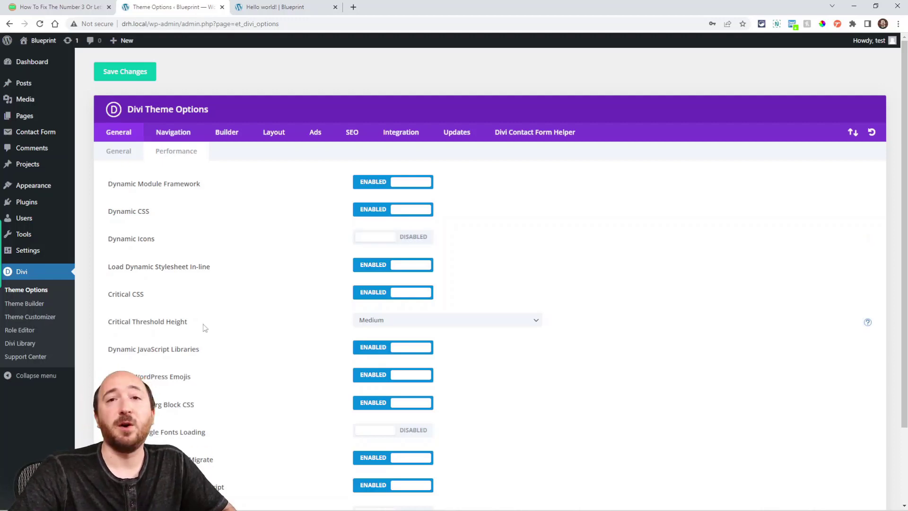
click(373, 211)
click(378, 215)
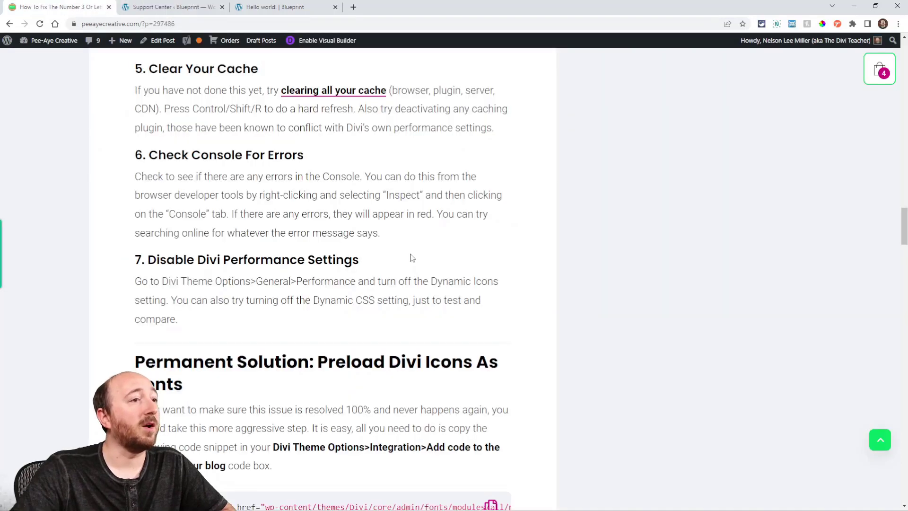
scroll(409, 258, down, 5)
Step: Copy the article's preload link code snippet and switch to the test site's Divi Support Center
scroll(410, 256, down, 1)
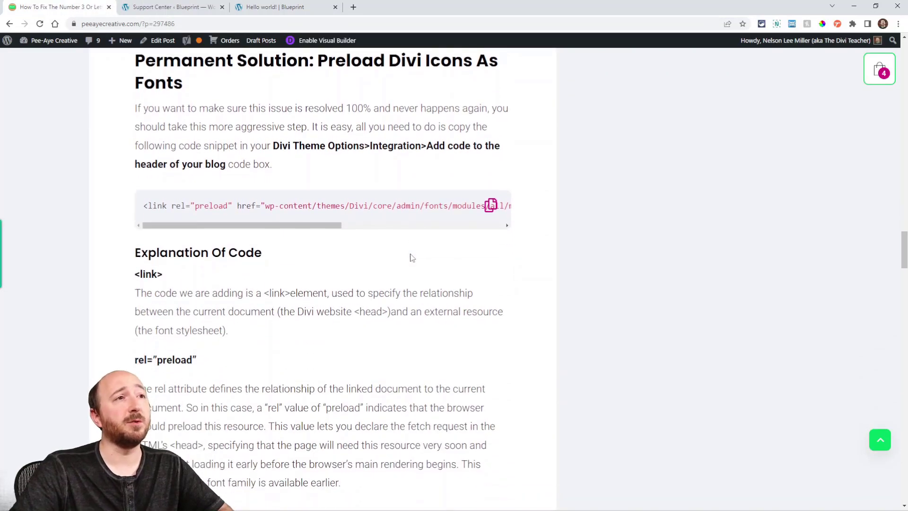
scroll(416, 283, up, 1)
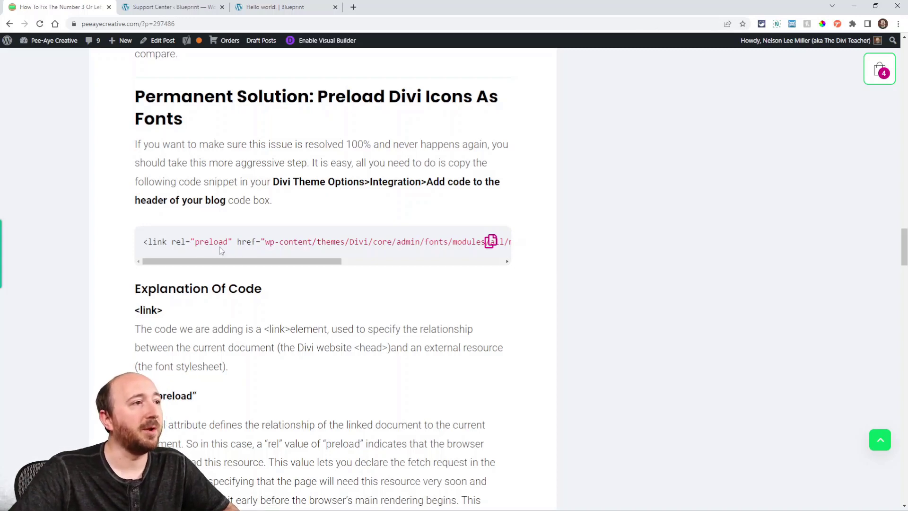
click(490, 243)
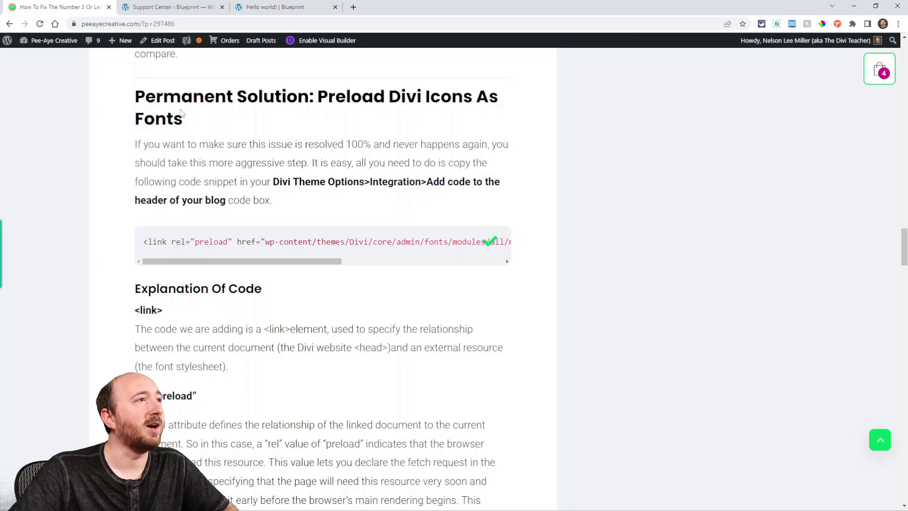
click(170, 7)
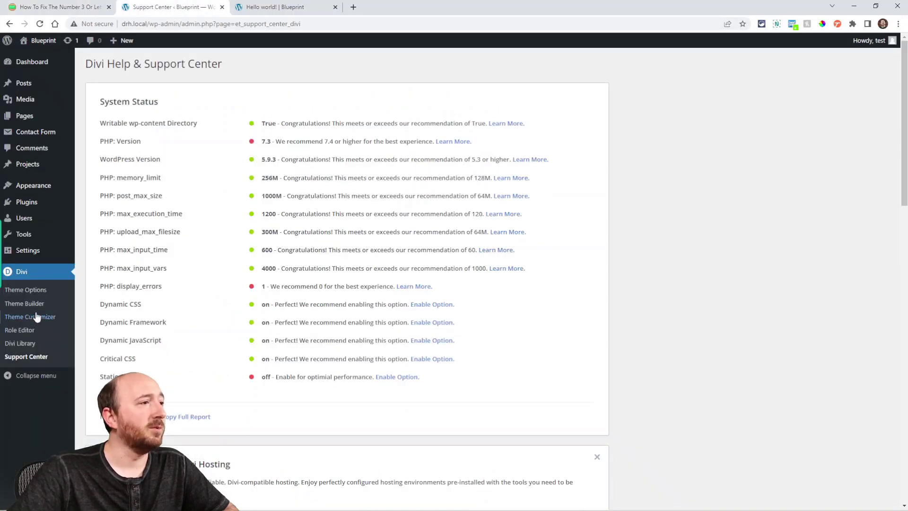
Step: Paste the modules.ttf preload link into Divi Integration's head code box and save the theme options
click(22, 290)
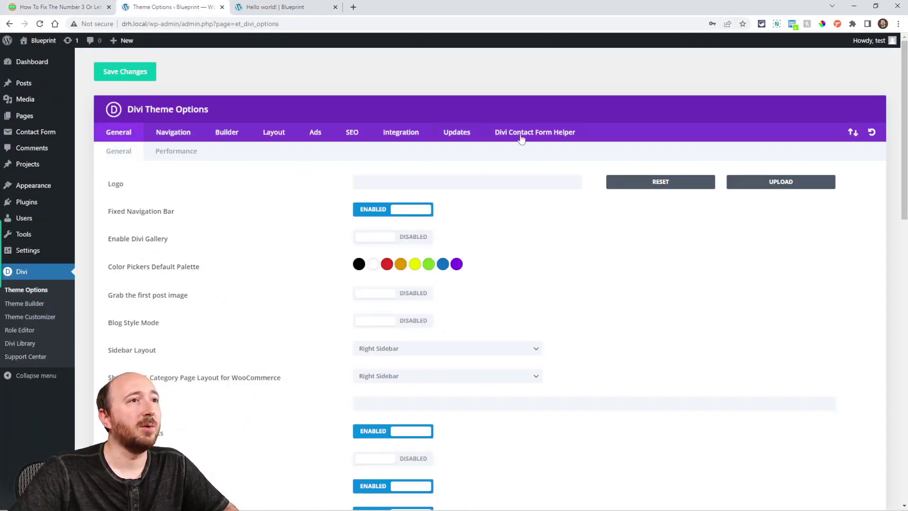
click(400, 135)
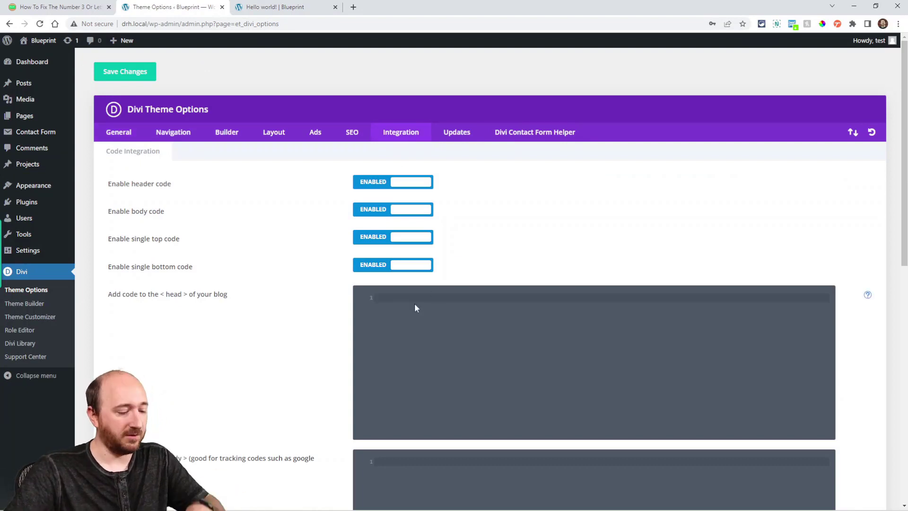
key(ctrl+v)
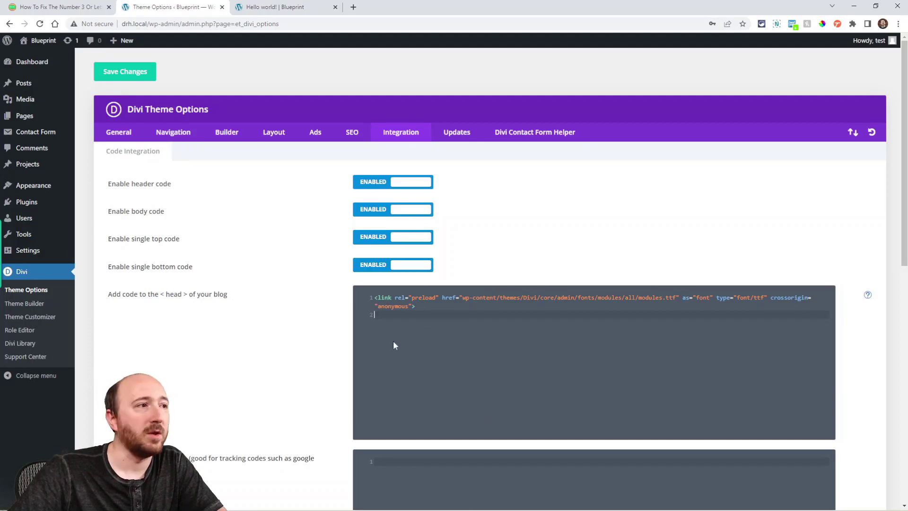
drag(240, 296, 107, 295)
click(125, 72)
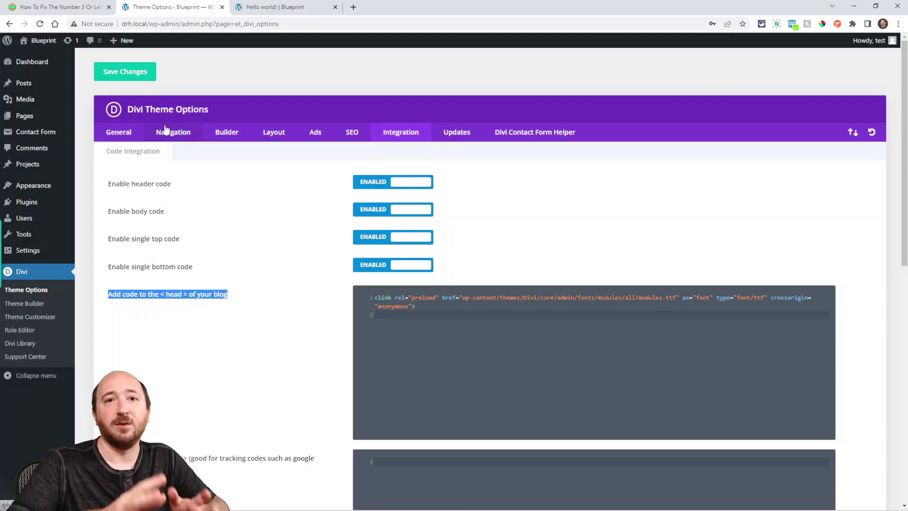
Step: Return to the Pee-Aye Creative article and highlight the modules.ttf file path in its snippet
click(43, 7)
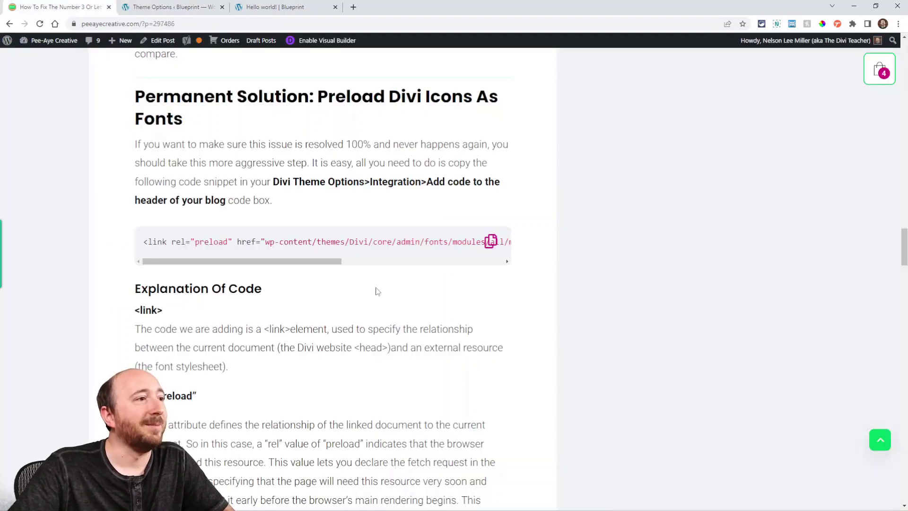
scroll(387, 326, down, 3)
scroll(387, 327, down, 2)
scroll(211, 178, up, 1)
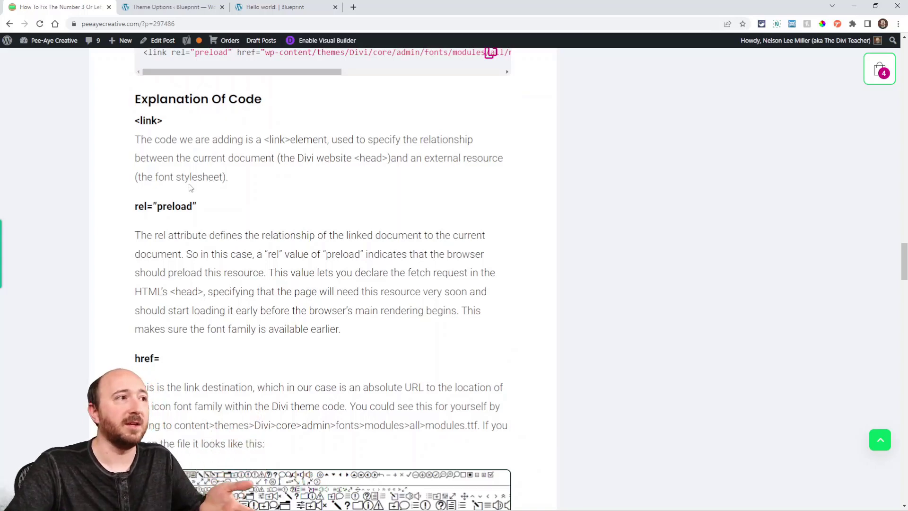
scroll(265, 273, down, 4)
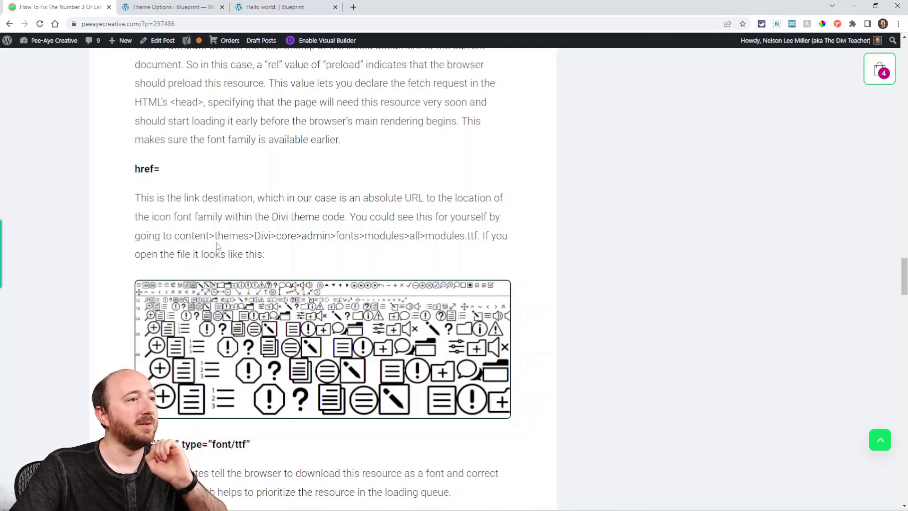
drag(175, 239, 479, 235)
click(377, 233)
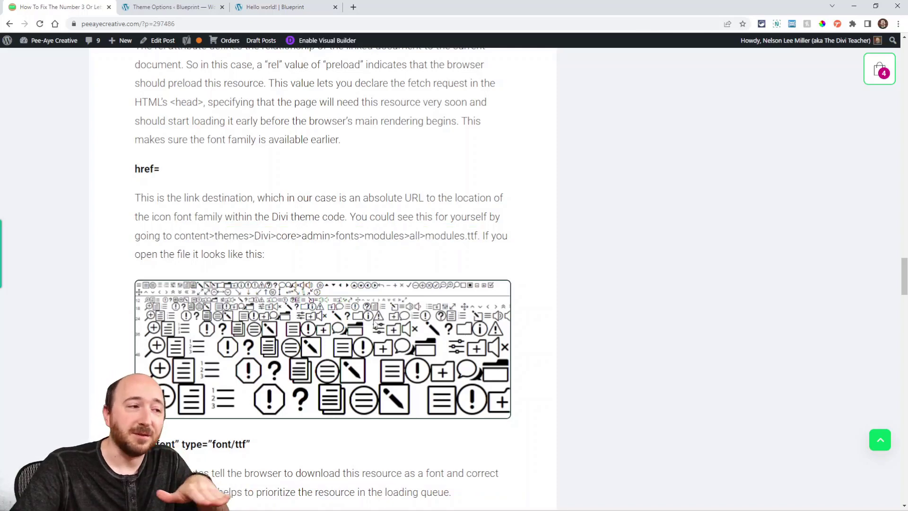
Step: Read the explanation of the as="font", type="font/ttf" and crossorigin="anonymous" attributes
scroll(343, 328, down, 2)
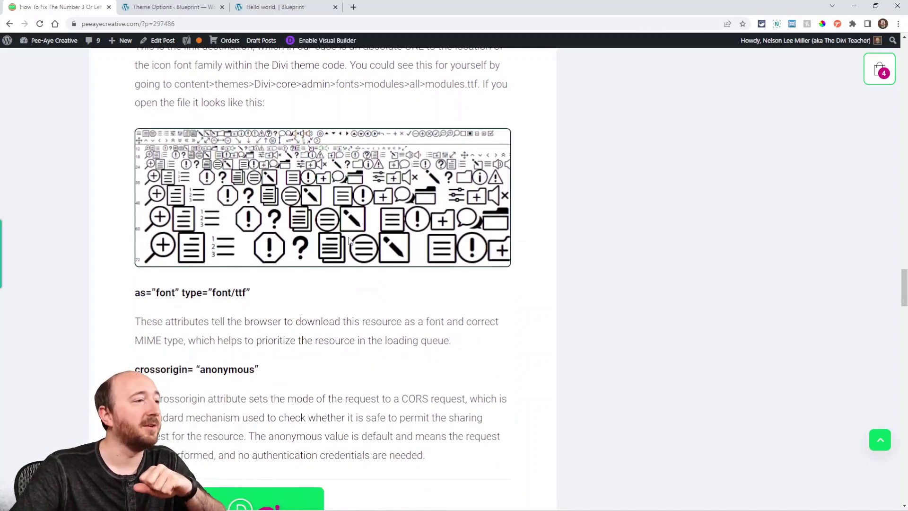
scroll(345, 239, down, 1)
scroll(345, 240, down, 1)
scroll(304, 241, down, 1)
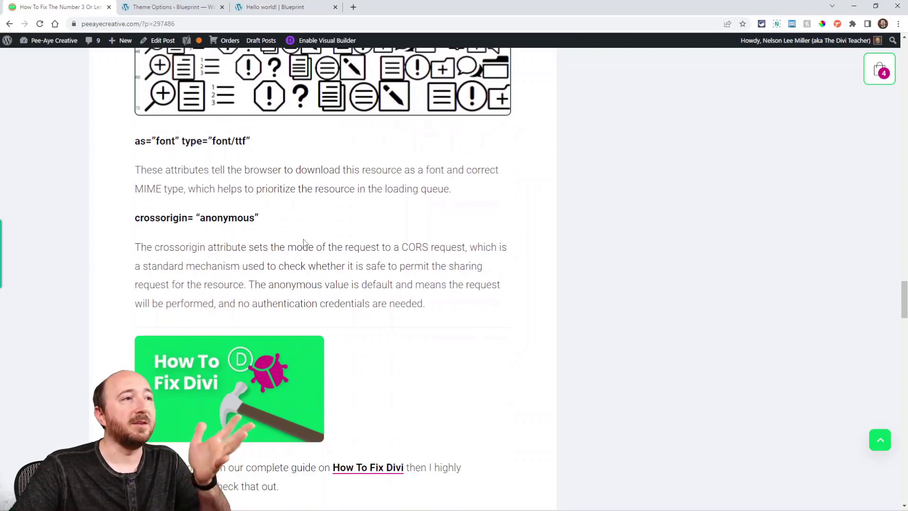
scroll(333, 256, up, 5)
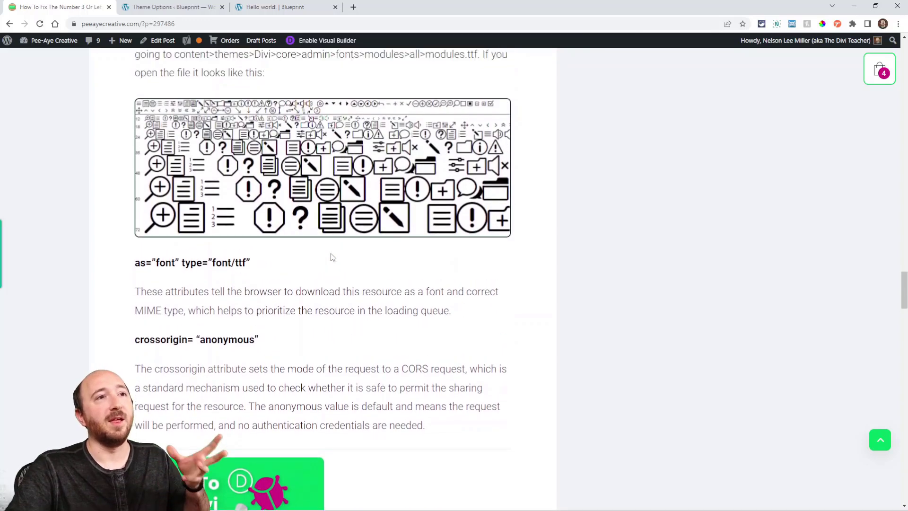
scroll(332, 257, up, 3)
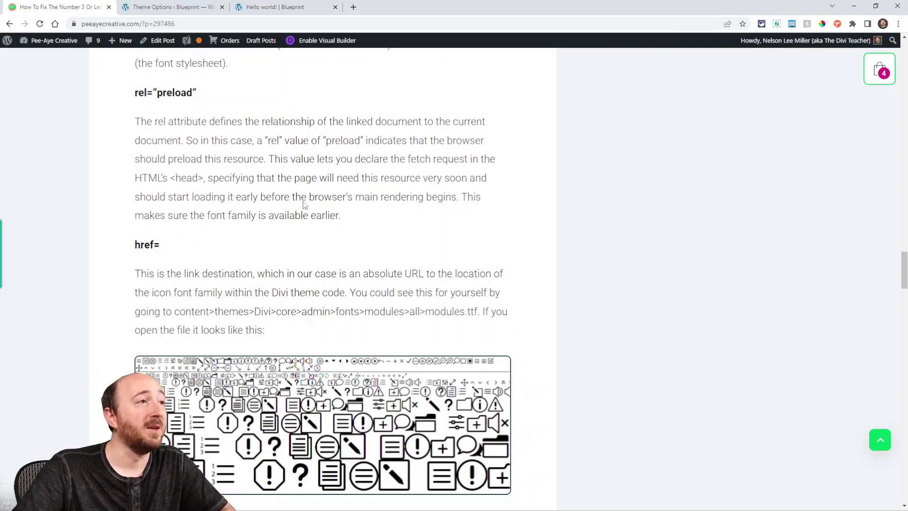
scroll(304, 204, down, 12)
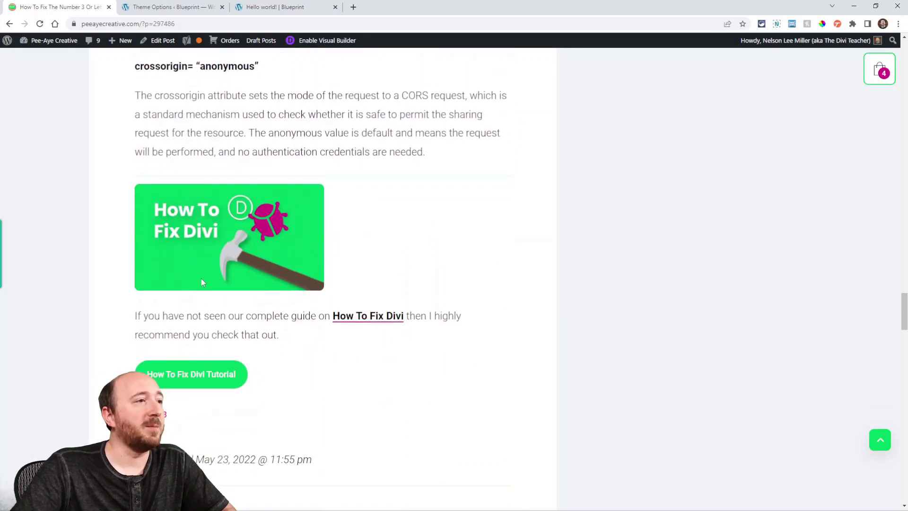
scroll(363, 221, down, 1)
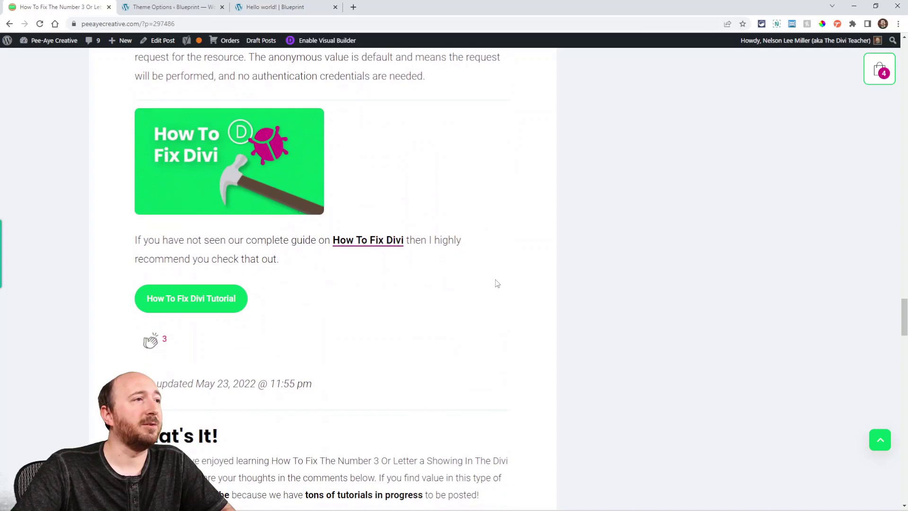
scroll(497, 291, up, 2)
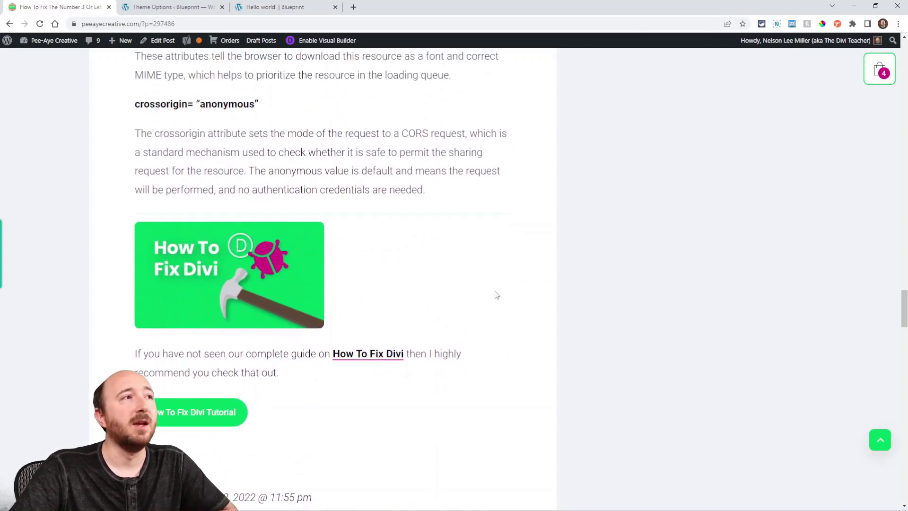
scroll(468, 303, up, 3)
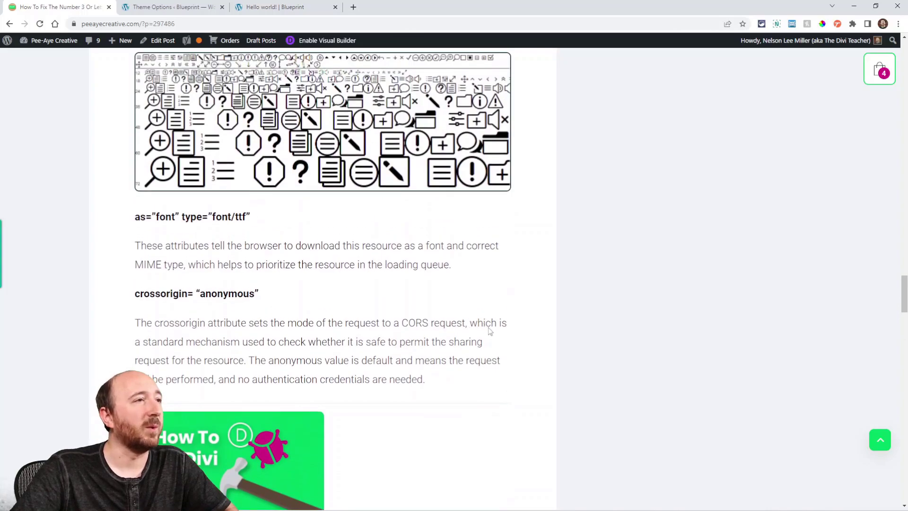